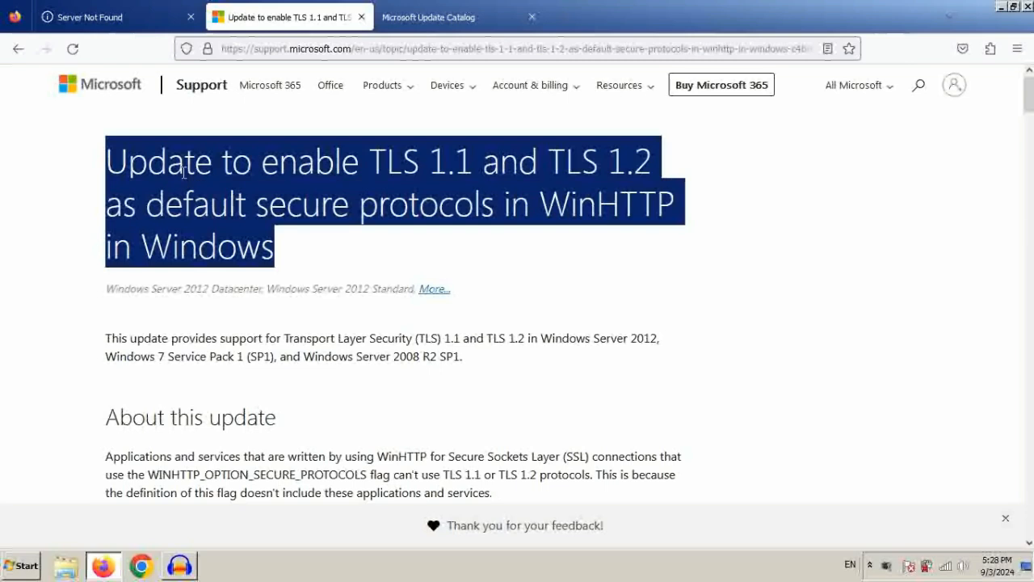
- Review the support article on enabling TLS 1.1 and TLS 1.2 and the Microsoft Update Catalog entries for kb3140245
drag(129, 160, 522, 288)
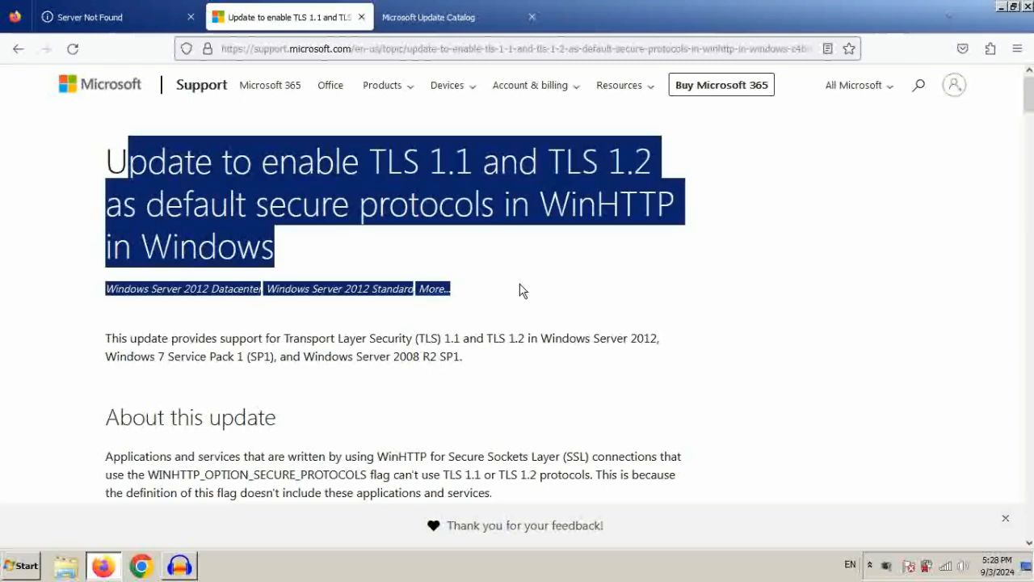
click(522, 288)
scroll(522, 288, down, 3)
scroll(476, 222, down, 10)
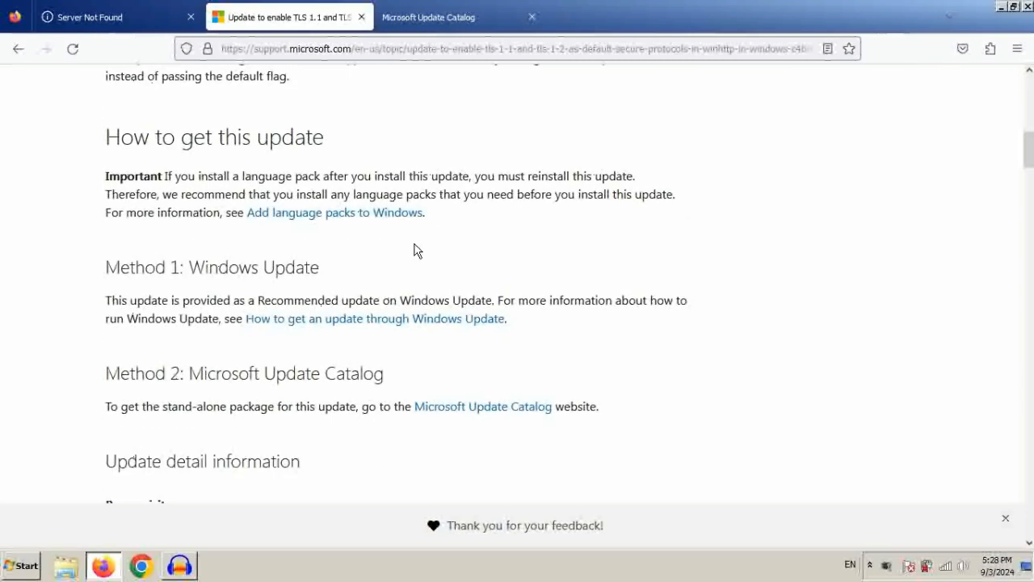
scroll(471, 191, up, 1)
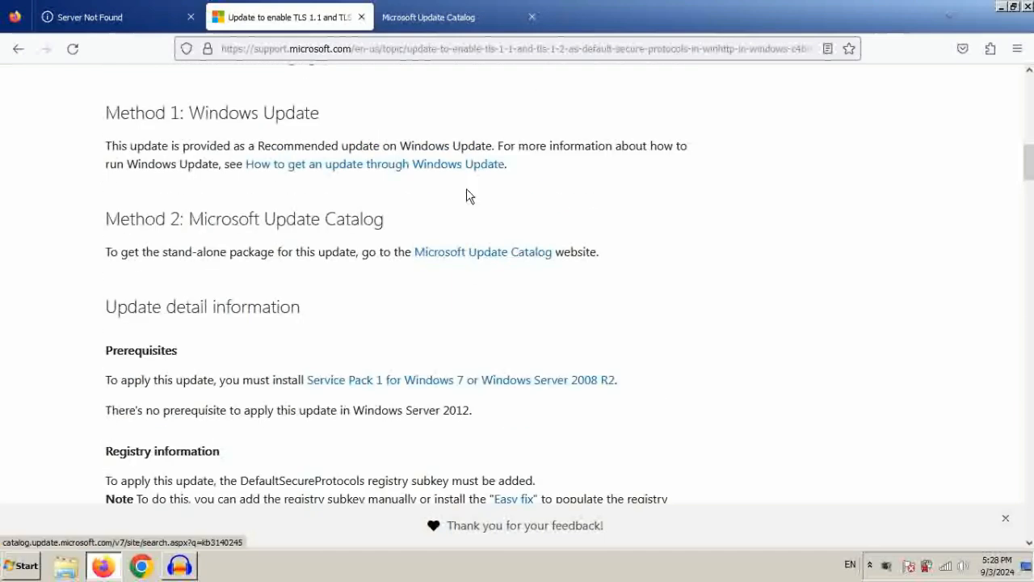
click(440, 17)
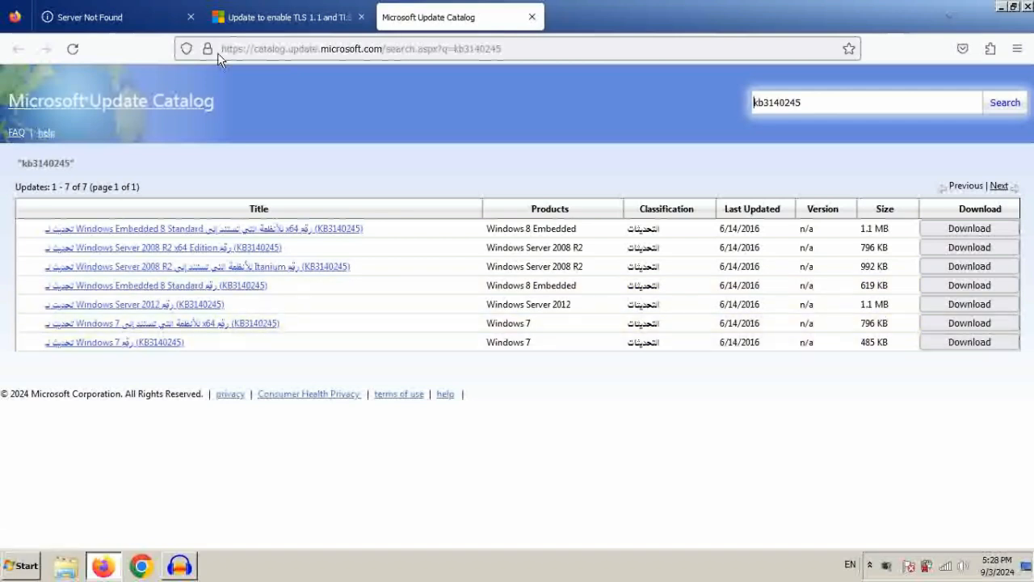
- Open the article's Easy fix section in a separate tab and review its registry paths and SChannel instructions
click(285, 17)
scroll(453, 356, down, 2)
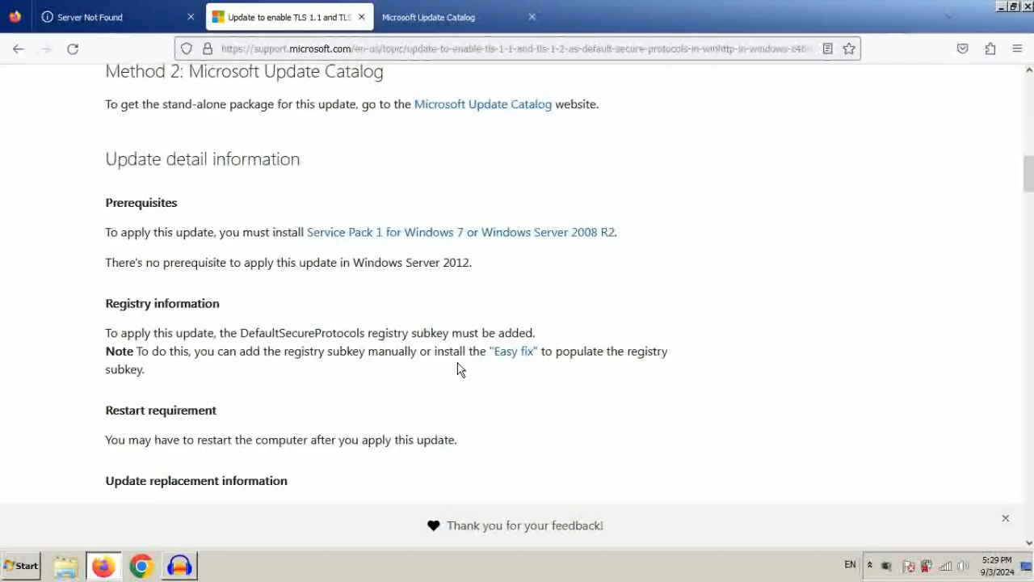
middle_click(521, 347)
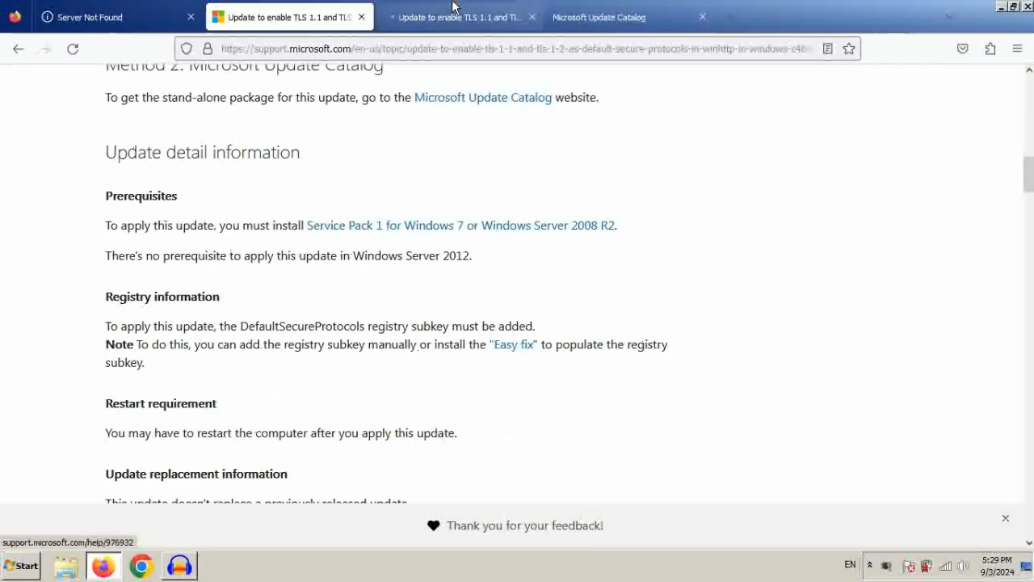
click(433, 17)
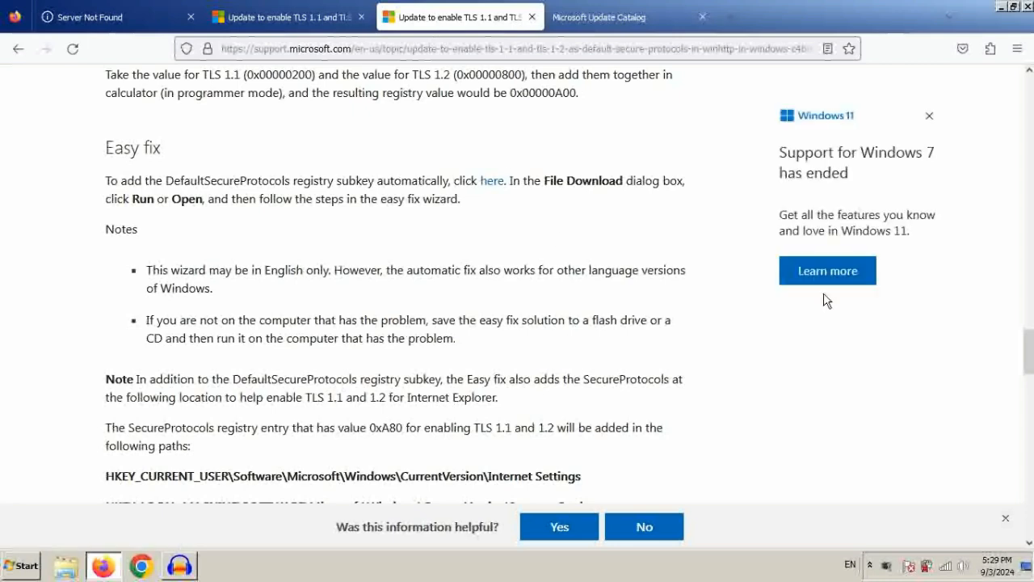
scroll(545, 162, down, 3)
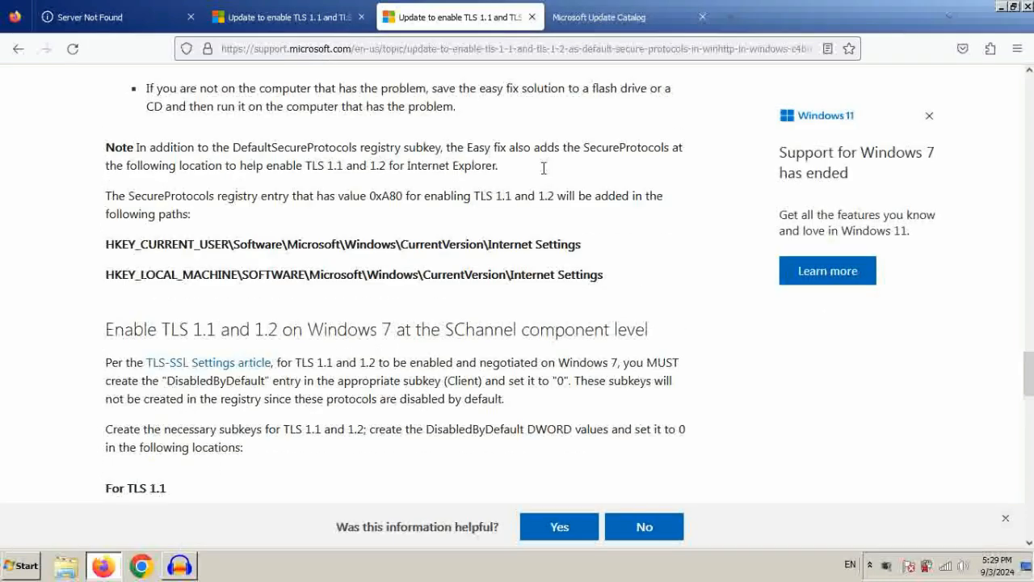
scroll(544, 167, down, 1)
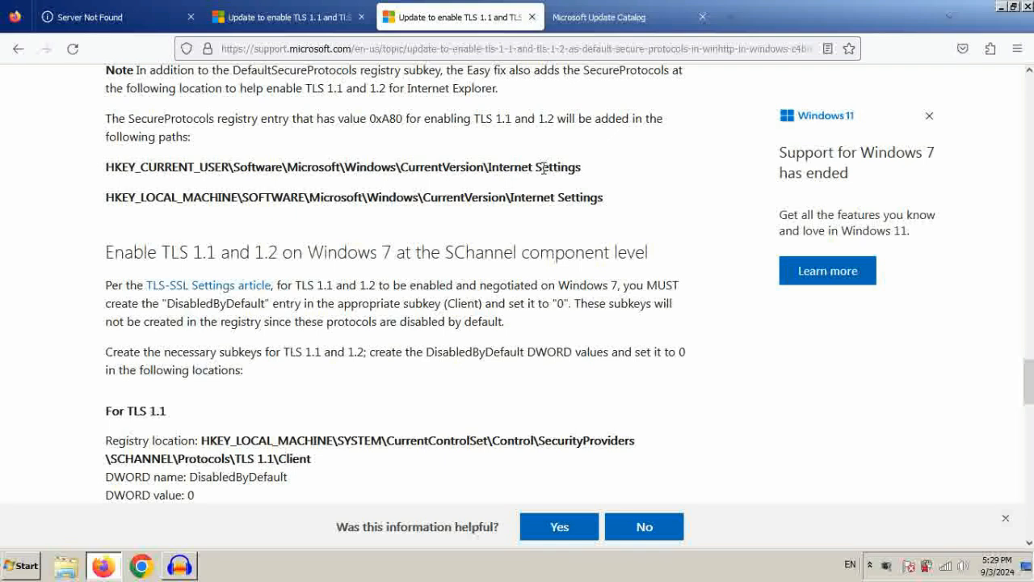
- Download the Easy fix that adds the DefaultSecureProtocols registry subkey from the TLS support article
click(300, 16)
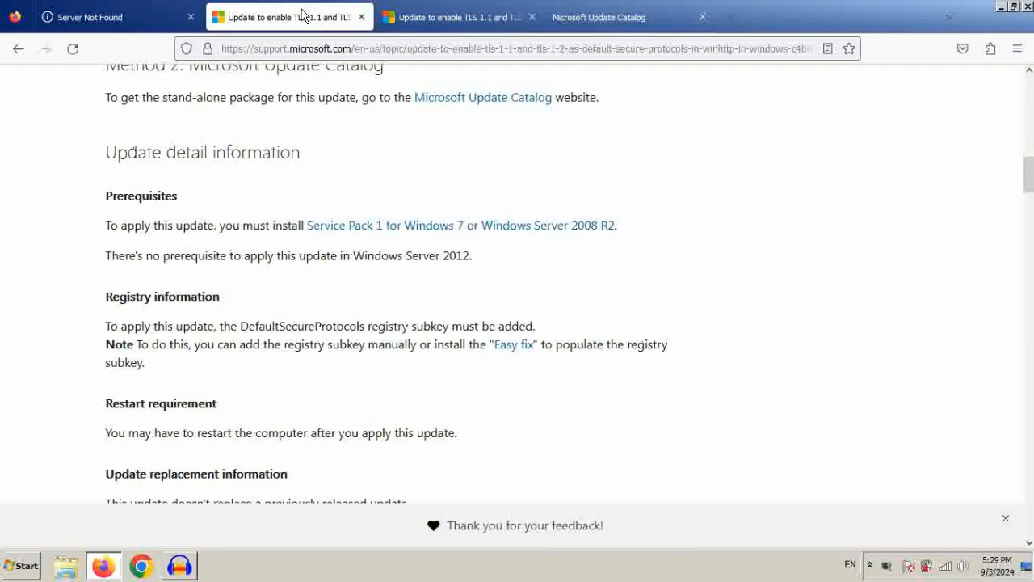
click(523, 346)
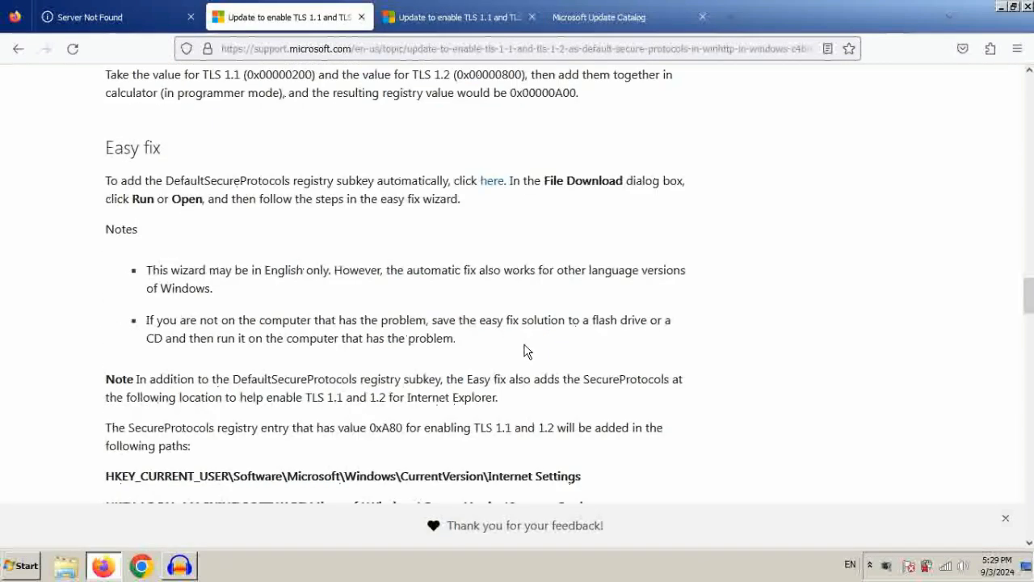
click(491, 181)
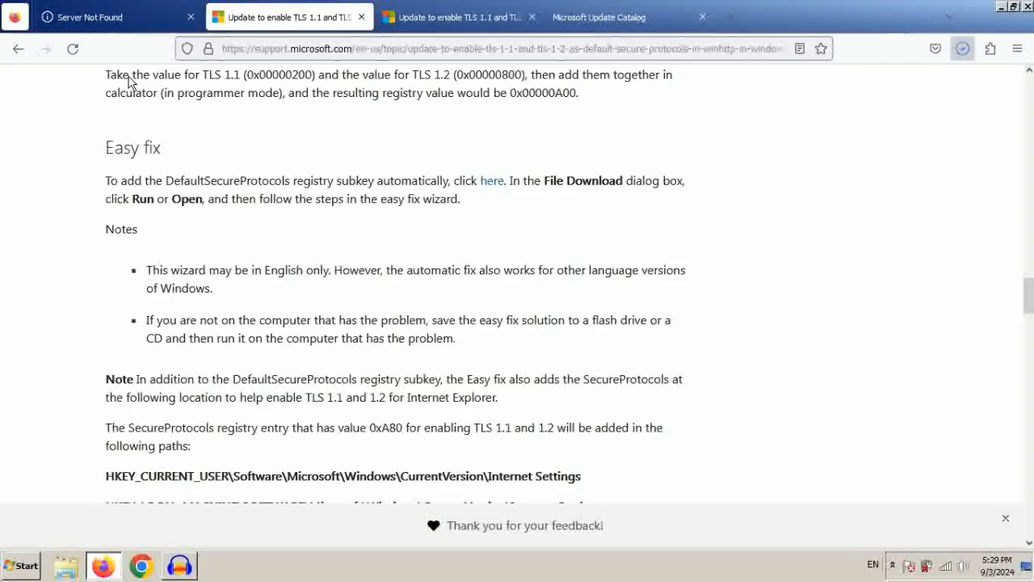
- Close the TLS support article and Update Catalog pages, and load easyroam.de
click(361, 18)
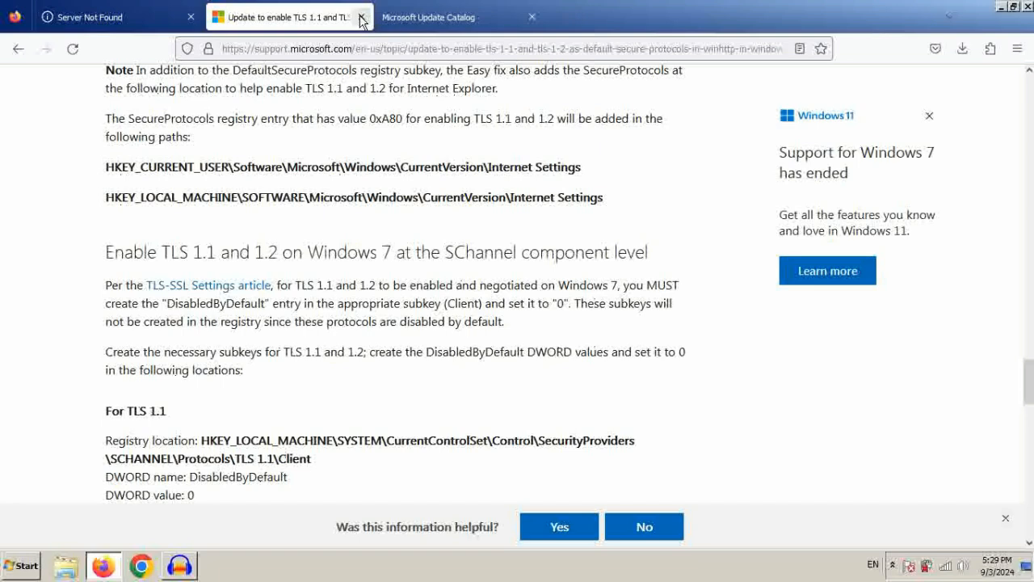
click(363, 18)
click(362, 18)
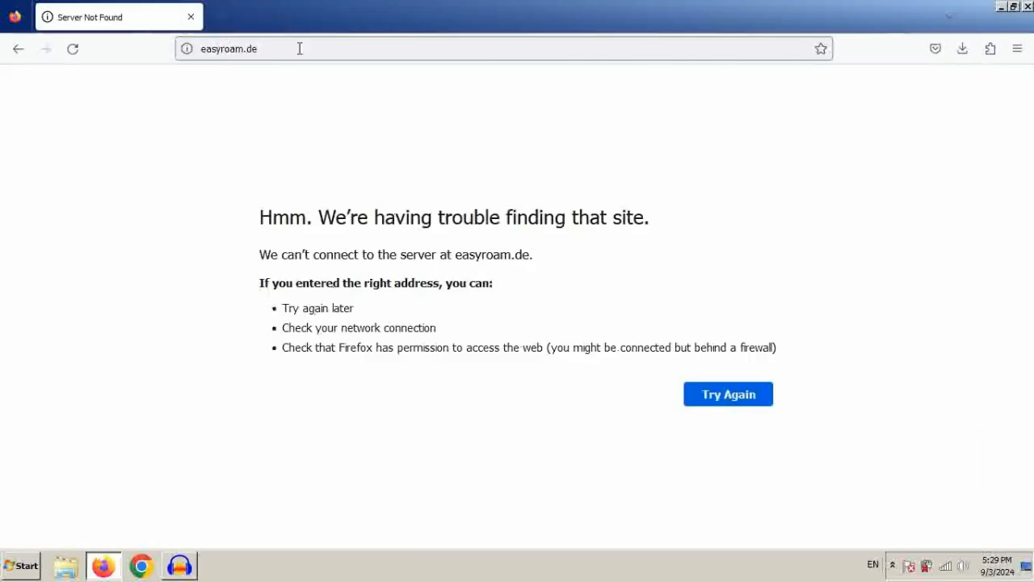
click(299, 48)
click(300, 49)
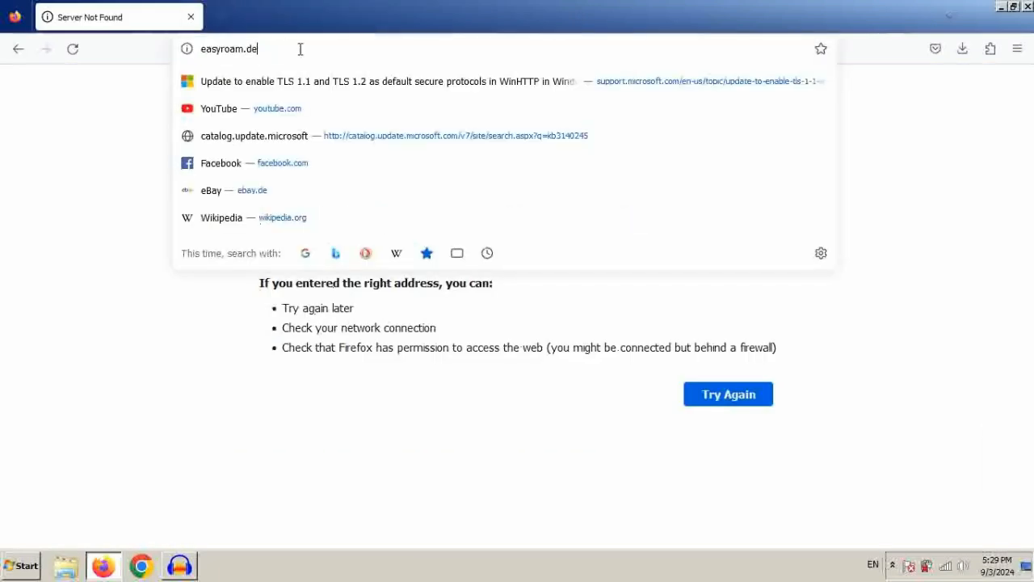
key(Return)
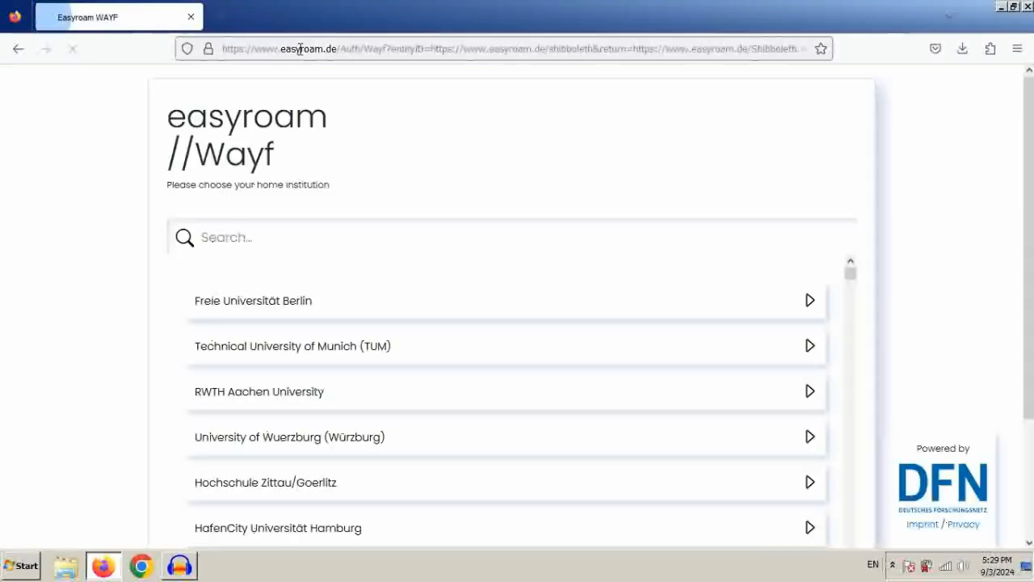
click(270, 235)
scroll(320, 210, down, 3)
scroll(321, 208, up, 3)
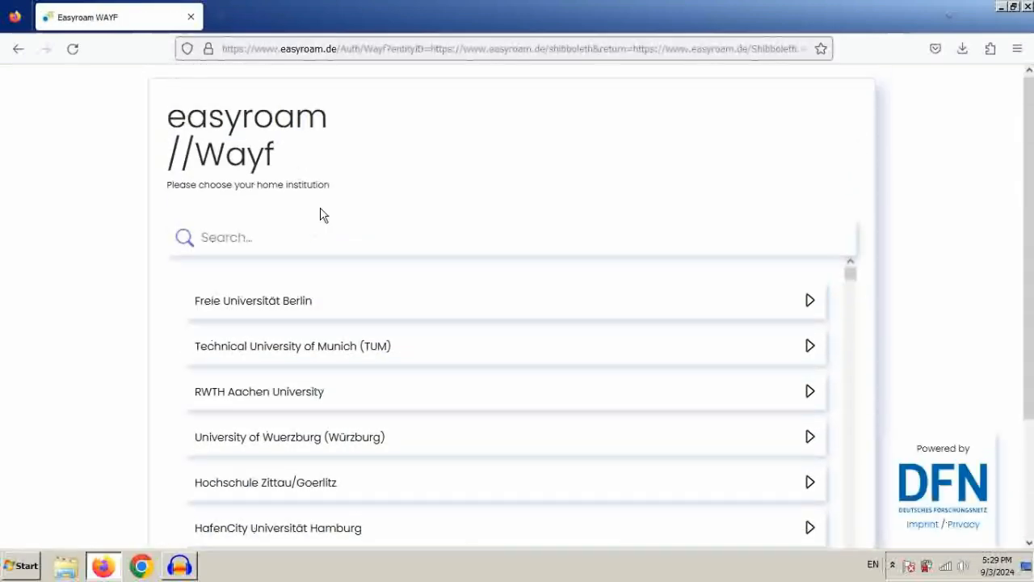
click(361, 307)
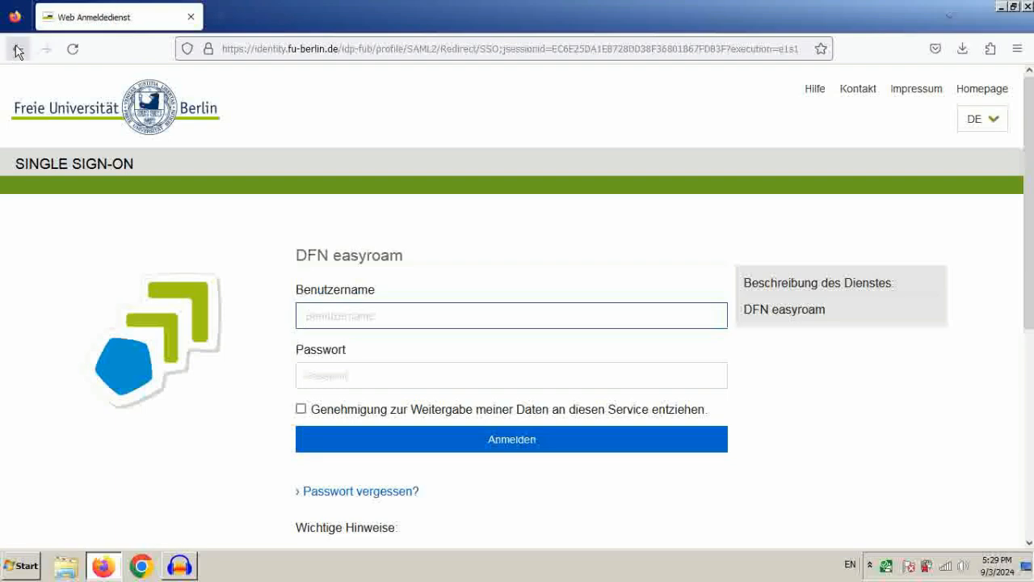
click(17, 49)
- Search the easyroam institution list for the home institution and open its login page
click(300, 235)
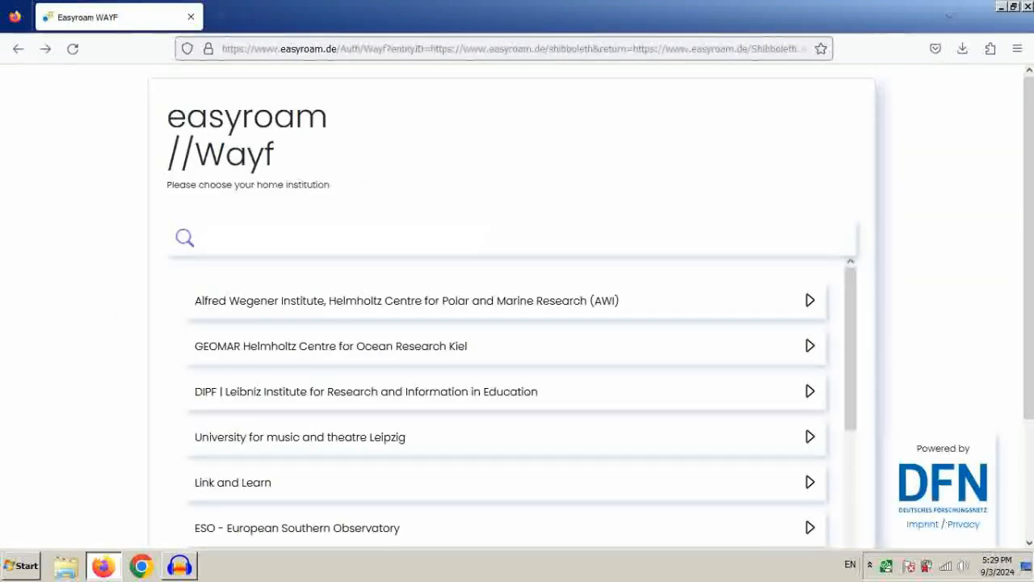
key(BackSpace)
text(xam)
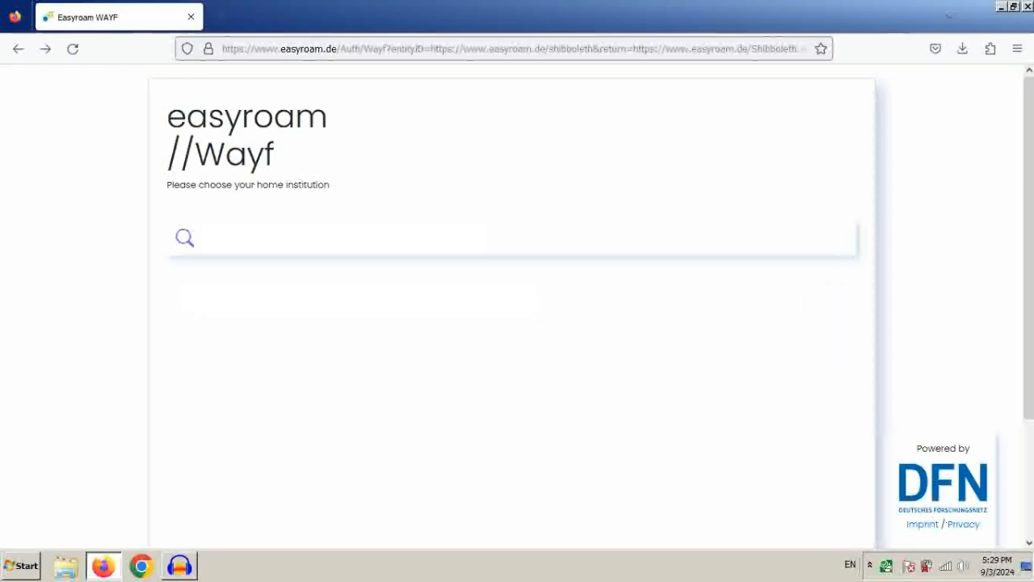
click(323, 314)
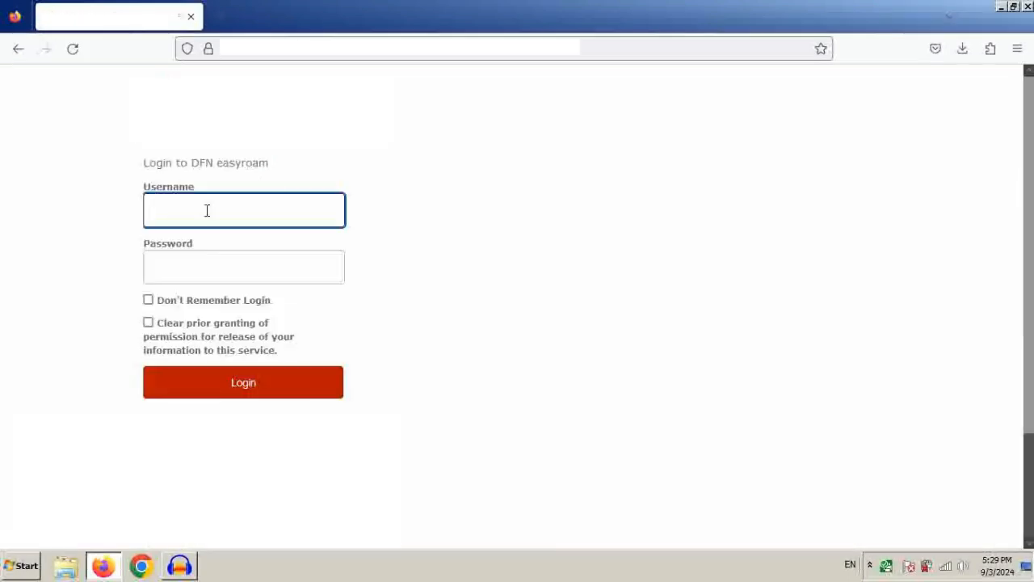
- Enter the username and account password and log in to DFN easyroam
key(Tab)
text(••••••••)
click(231, 383)
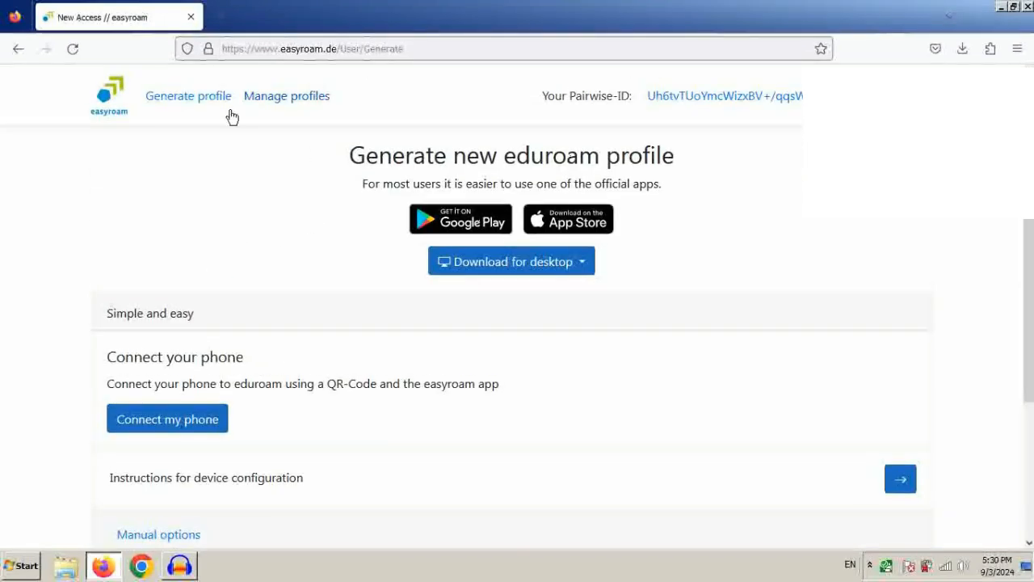
- Generate a new eduroam profile through the manual options as PKCS12 with the name "anonymous"
scroll(288, 204, down, 2)
scroll(289, 203, up, 2)
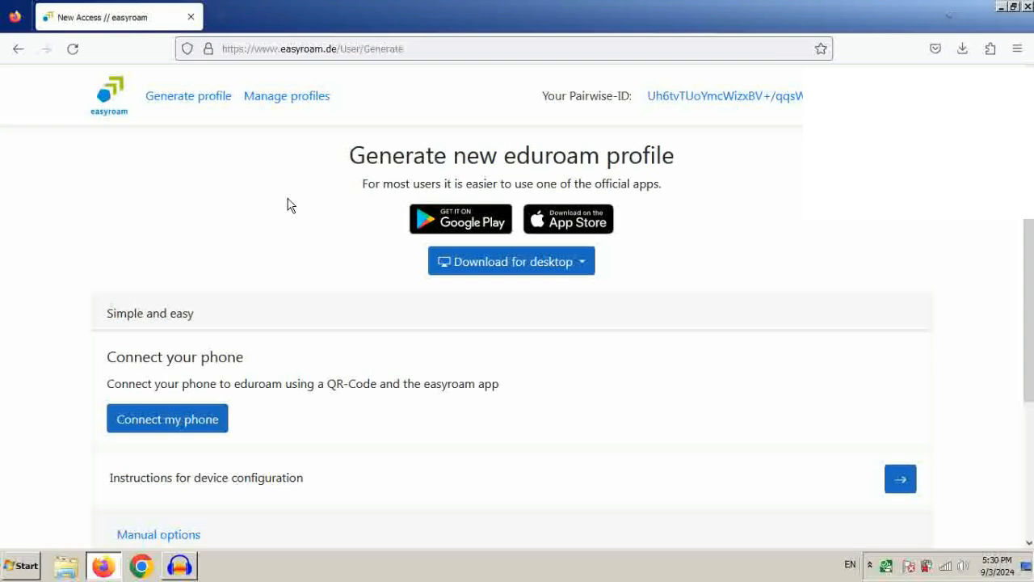
scroll(288, 207, down, 3)
scroll(285, 222, up, 3)
scroll(256, 250, down, 3)
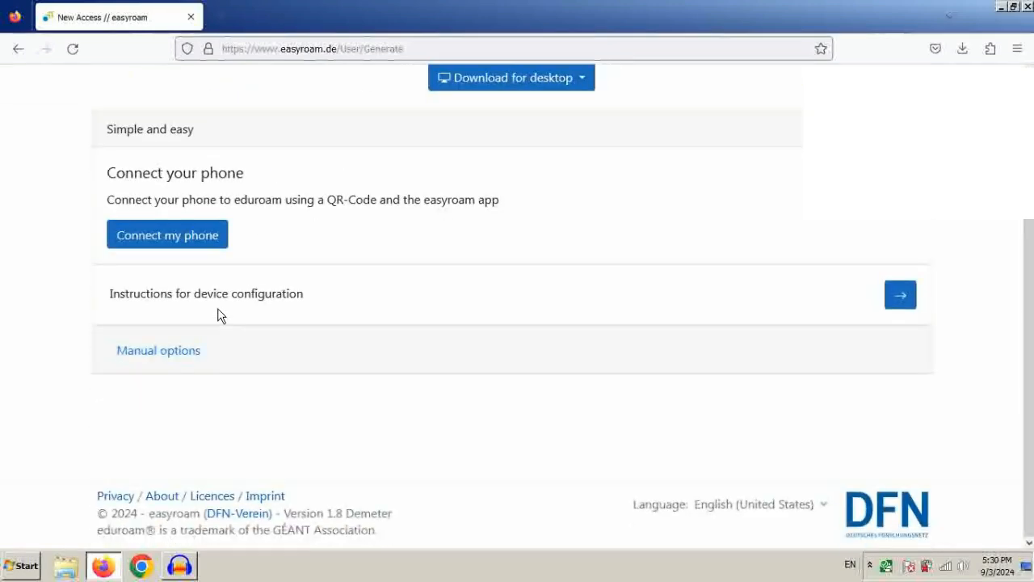
click(164, 355)
scroll(217, 360, down, 3)
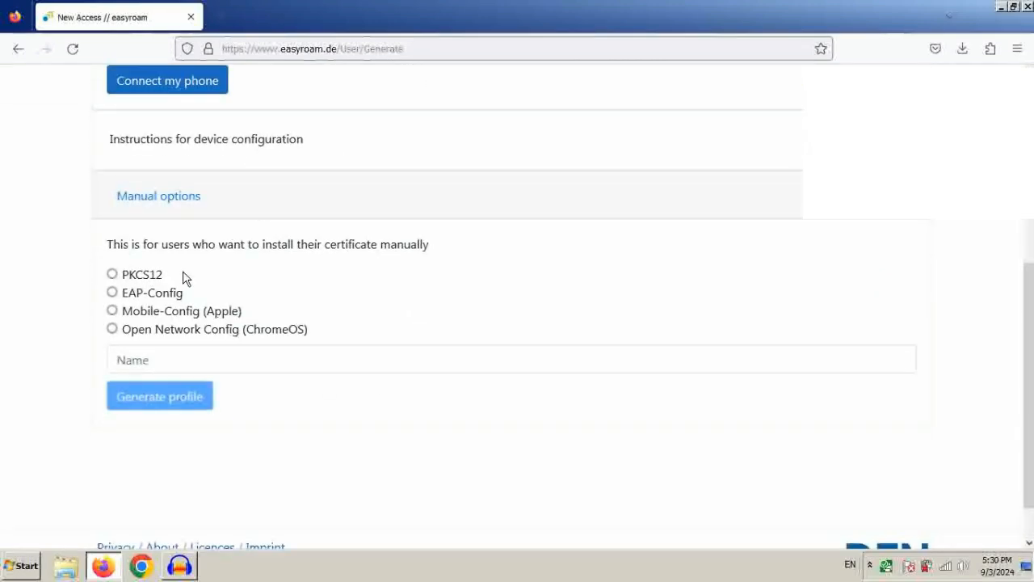
click(113, 274)
click(162, 360)
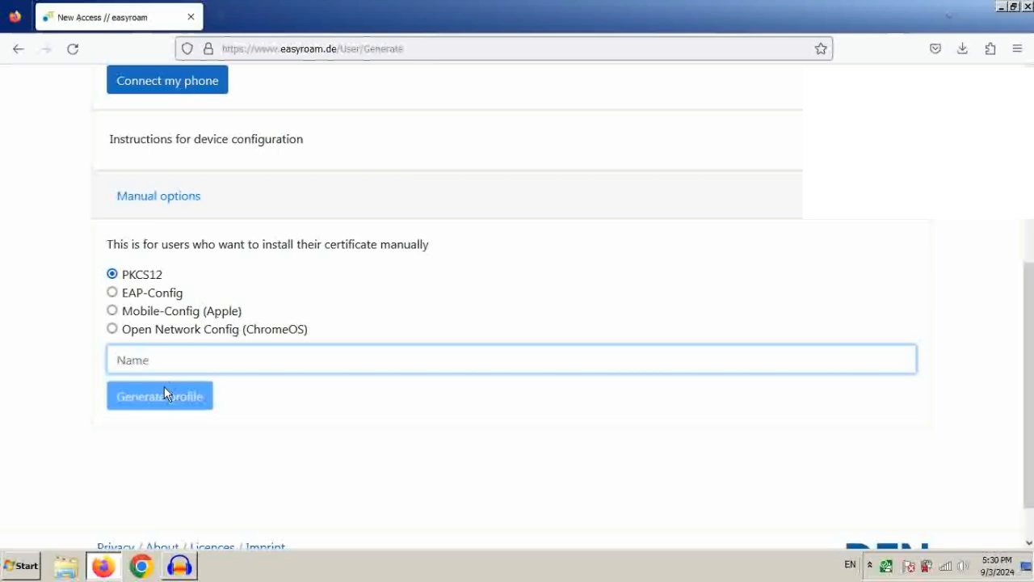
text(anonymous)
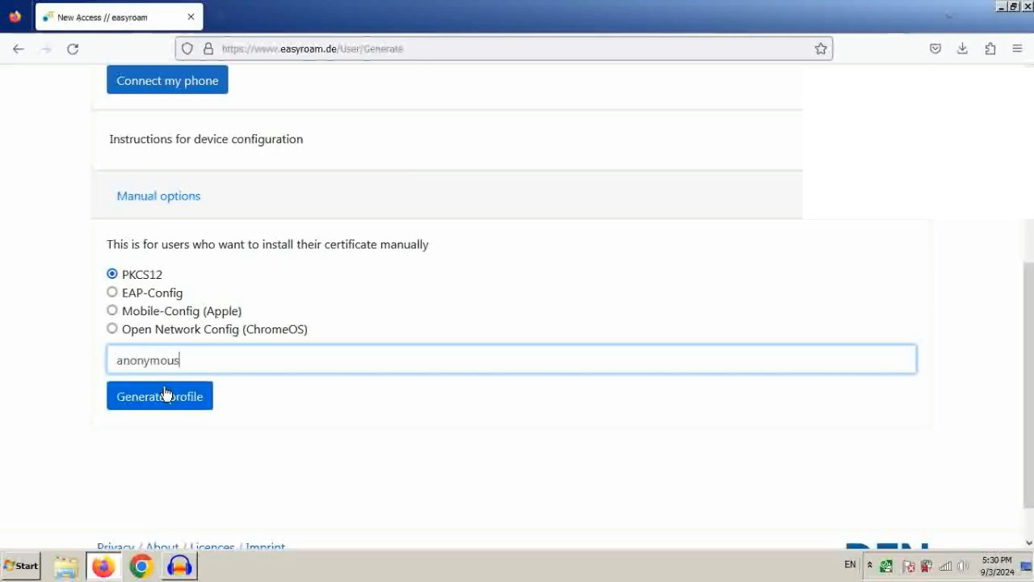
click(155, 396)
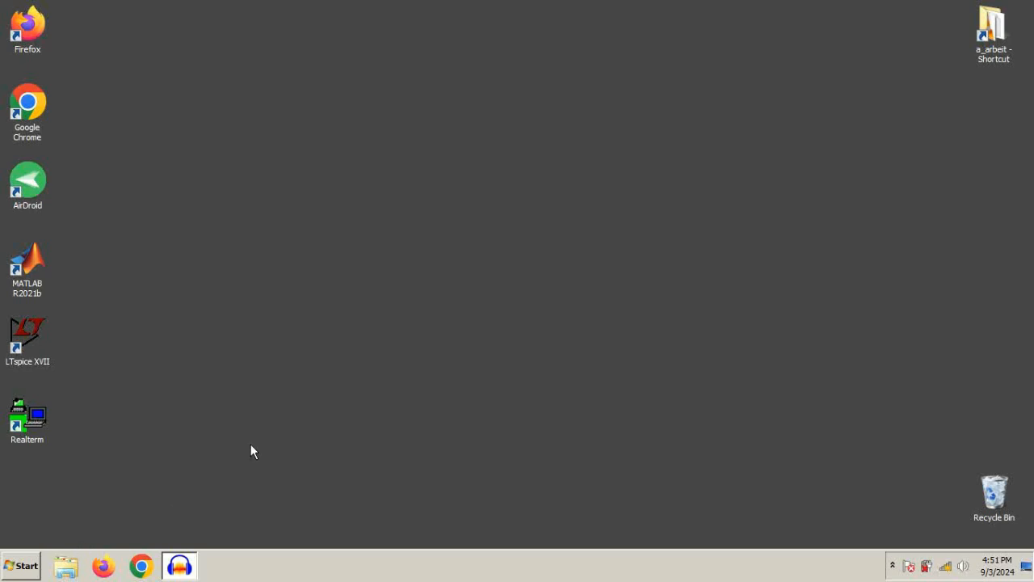
- Start importing the certificate file easyroam_02_09_2024_11_43_16 from the Downloads folder in Windows Explorer
click(65, 566)
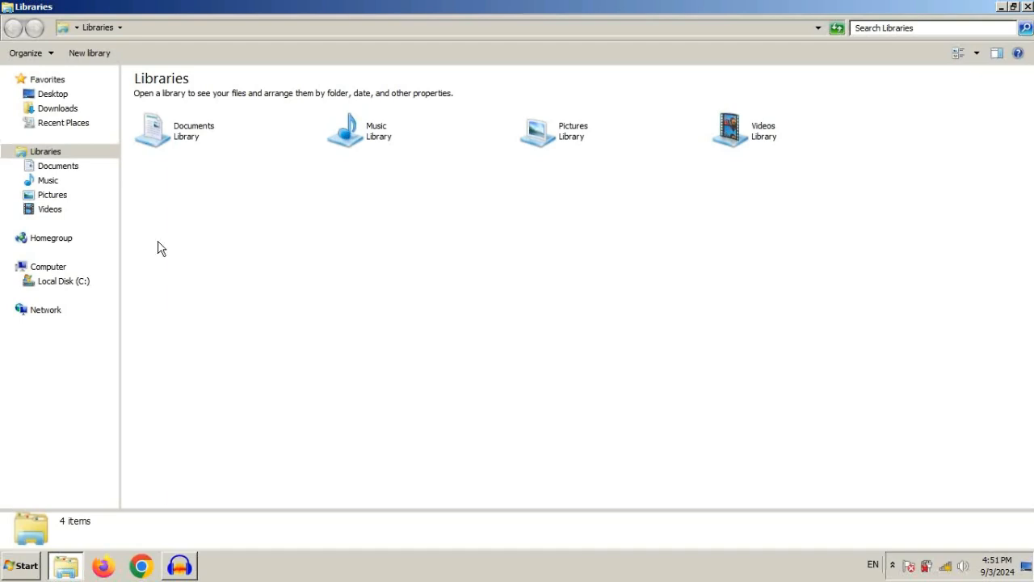
click(75, 112)
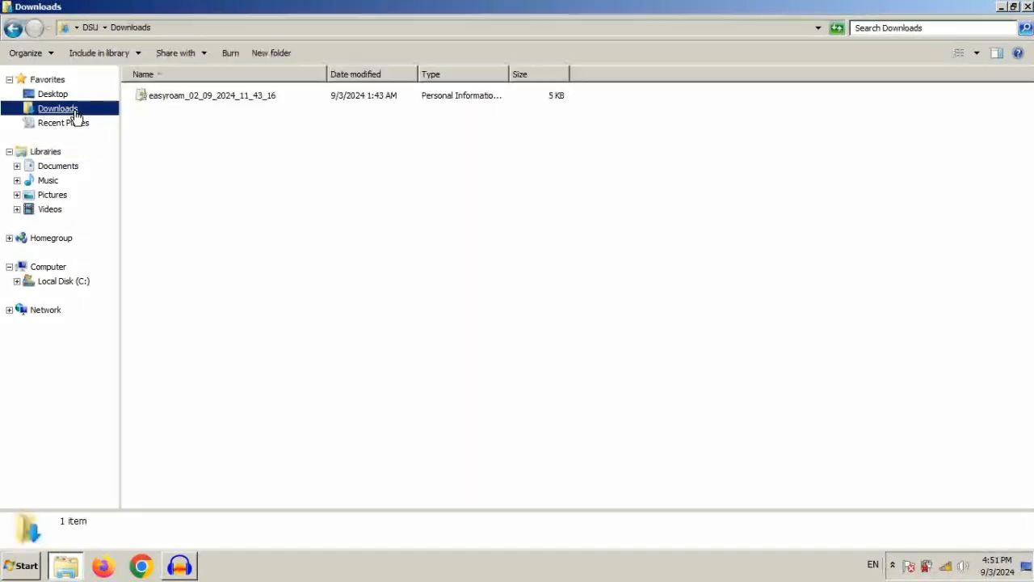
double_click(192, 97)
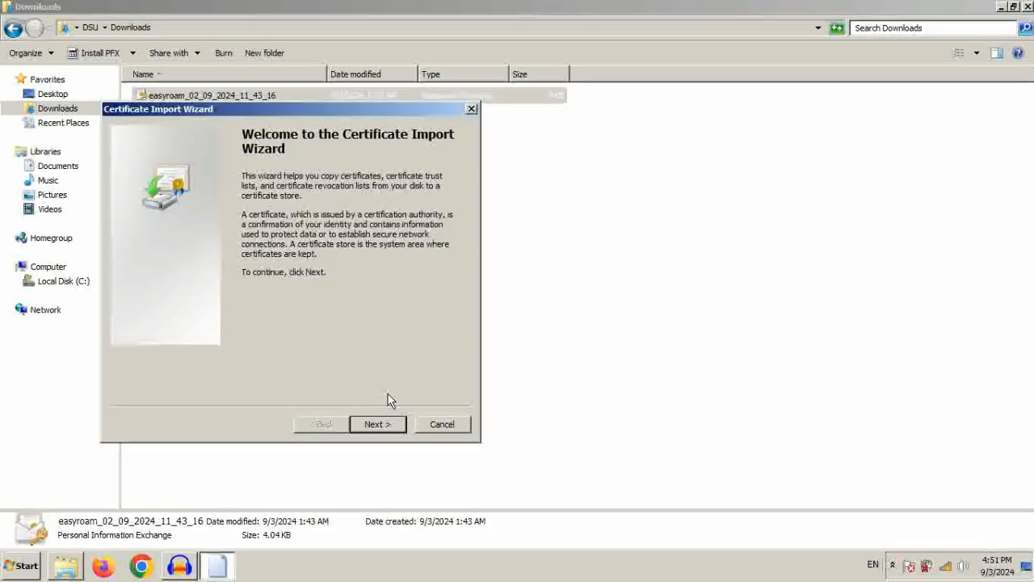
- Accept the preselected .p12 file for import and leave the private key password blank, including all extended properties
click(370, 427)
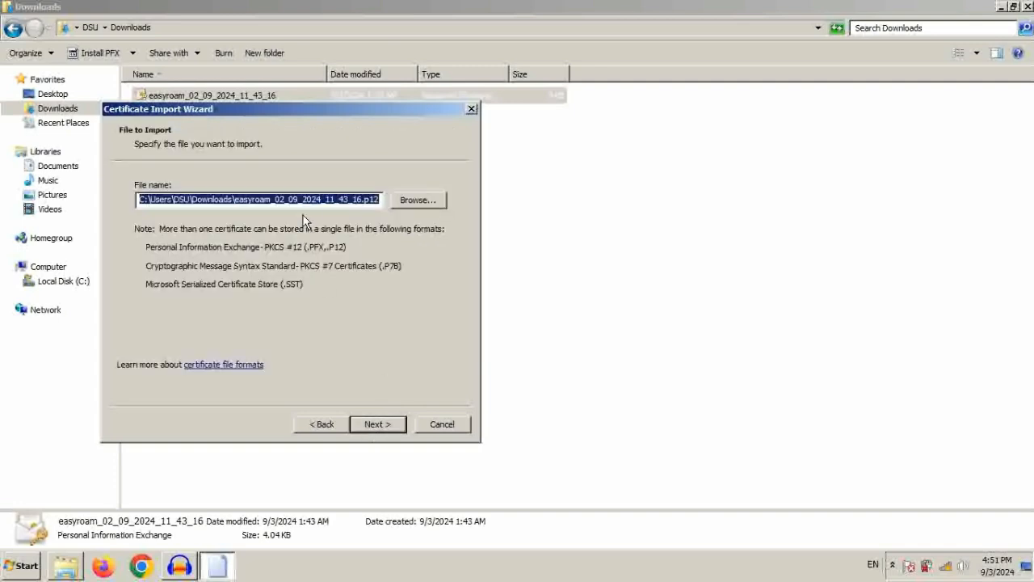
click(372, 429)
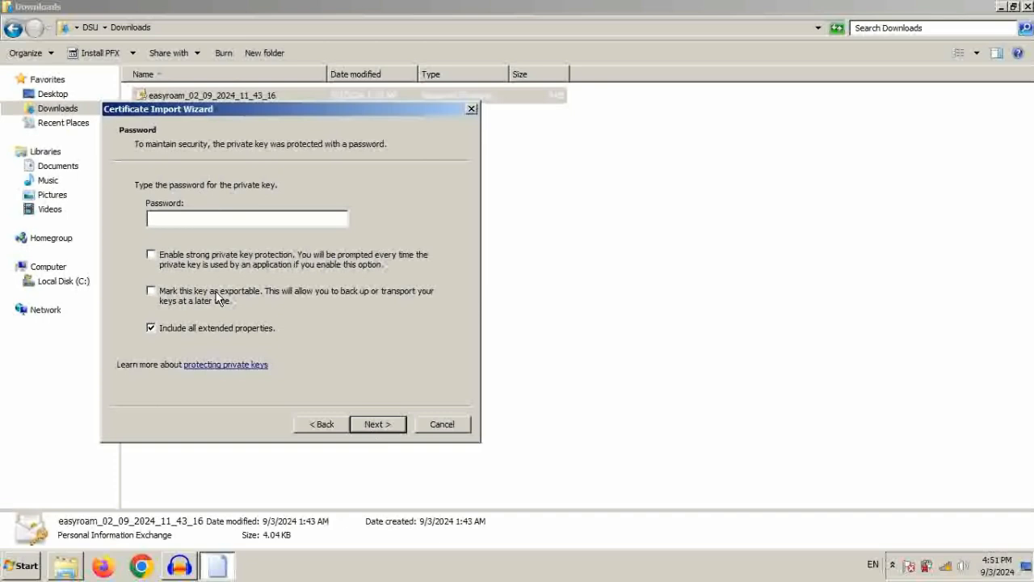
click(379, 426)
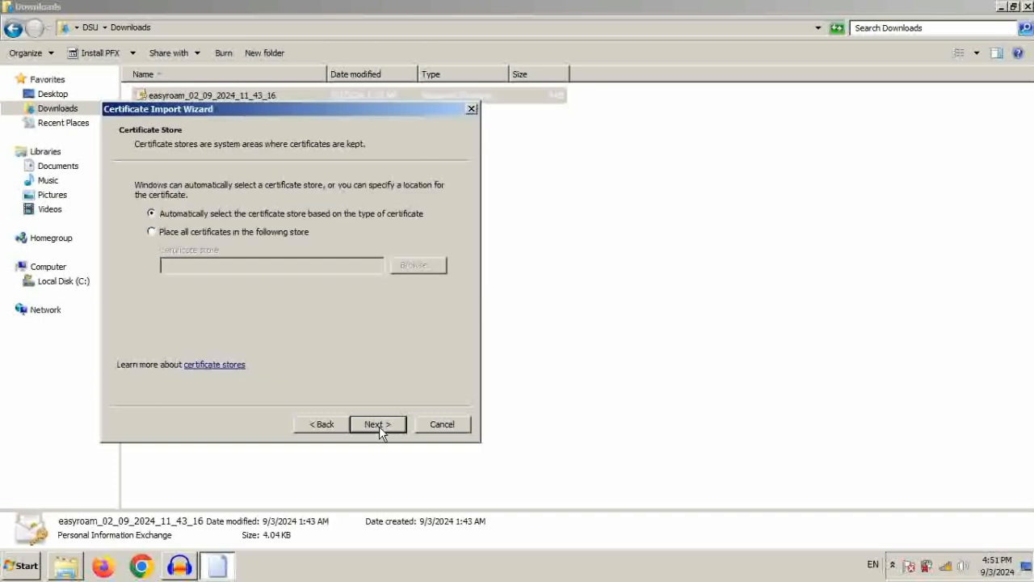
- Place all certificates in the Personal store and complete the certificate import
click(151, 232)
click(416, 268)
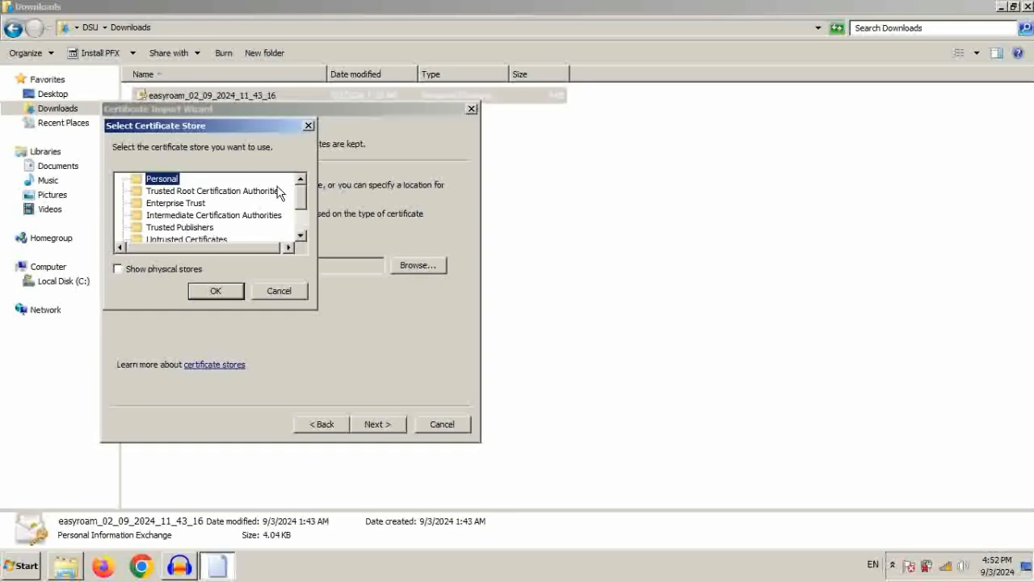
mouse_move(299, 195)
mouse_down()
mouse_move(307, 227)
mouse_move(302, 189)
mouse_up()
click(214, 293)
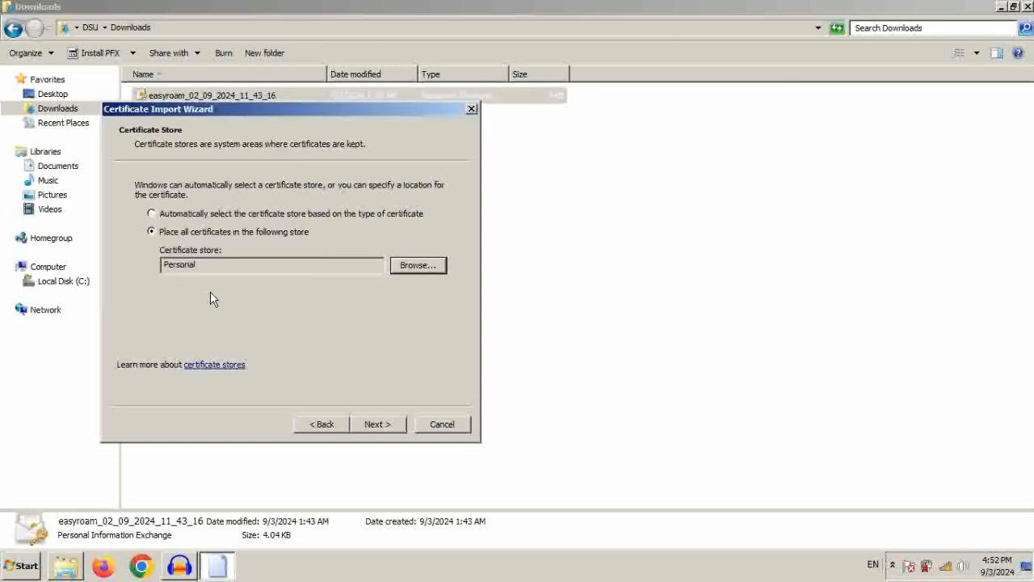
click(377, 426)
click(377, 427)
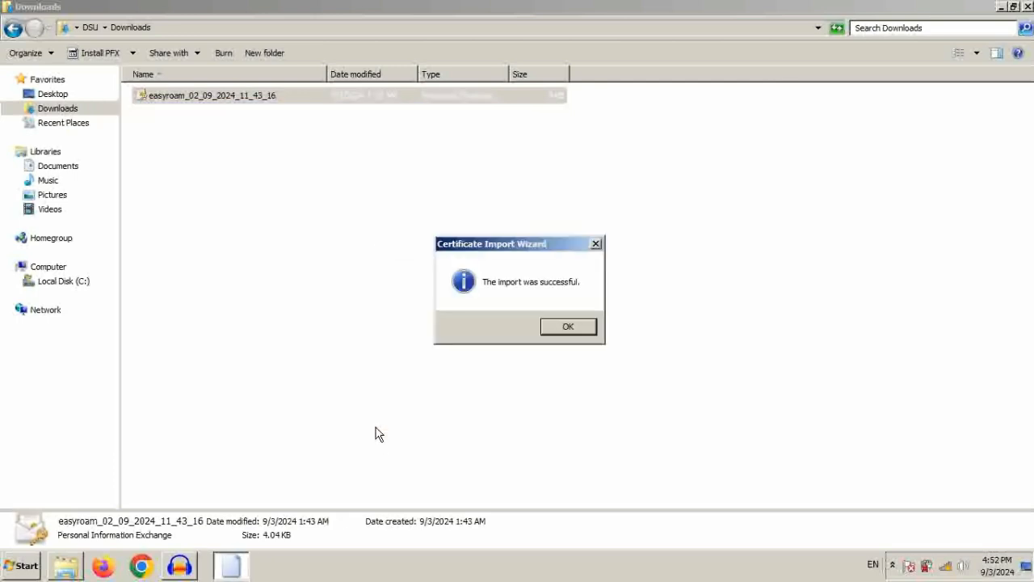
click(567, 327)
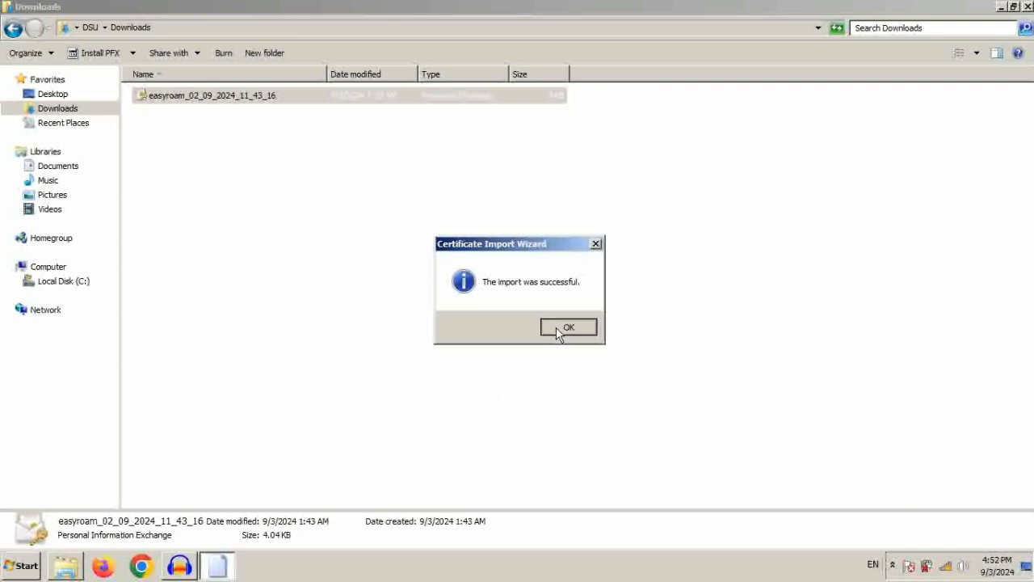
- Search for certmgr.msc and launch the certificate manager
click(11, 574)
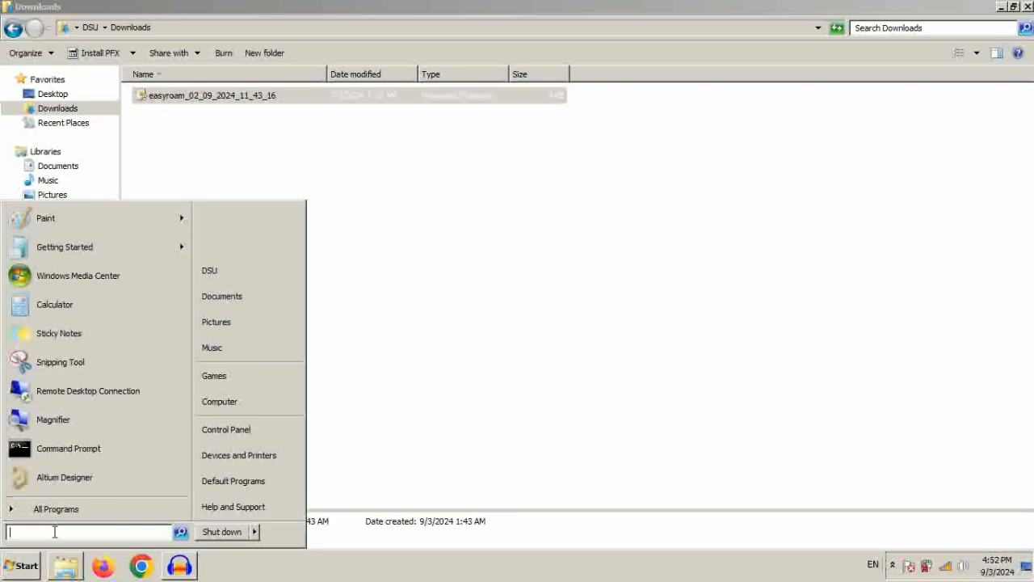
text(cet)
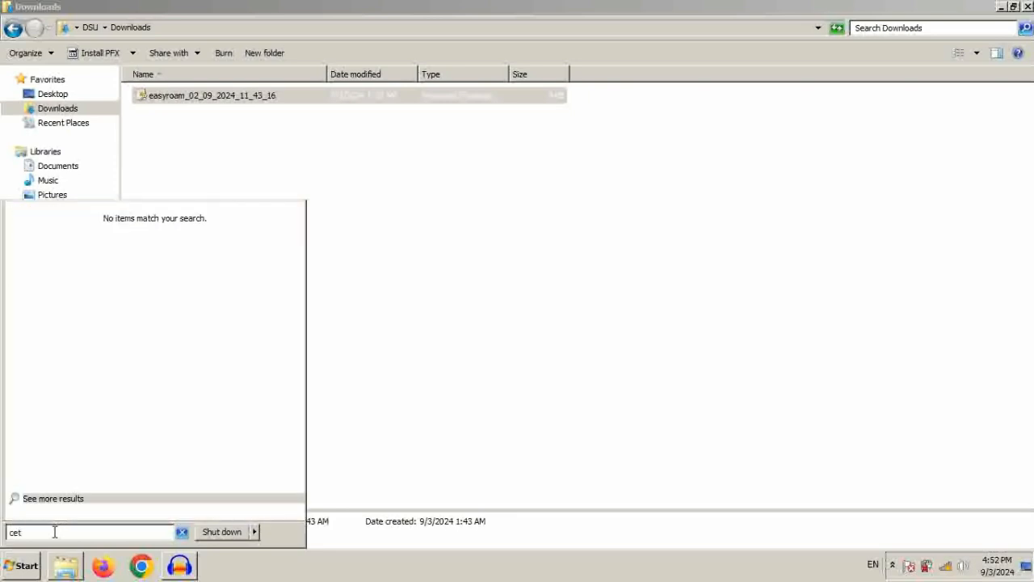
key(BackSpace)
text(rtmgr)
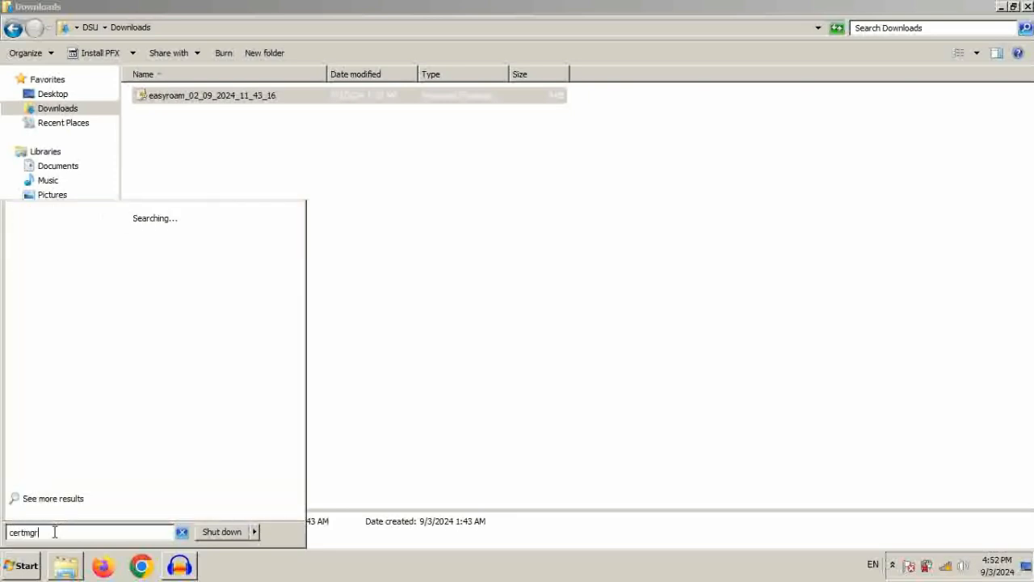
text(.msc)
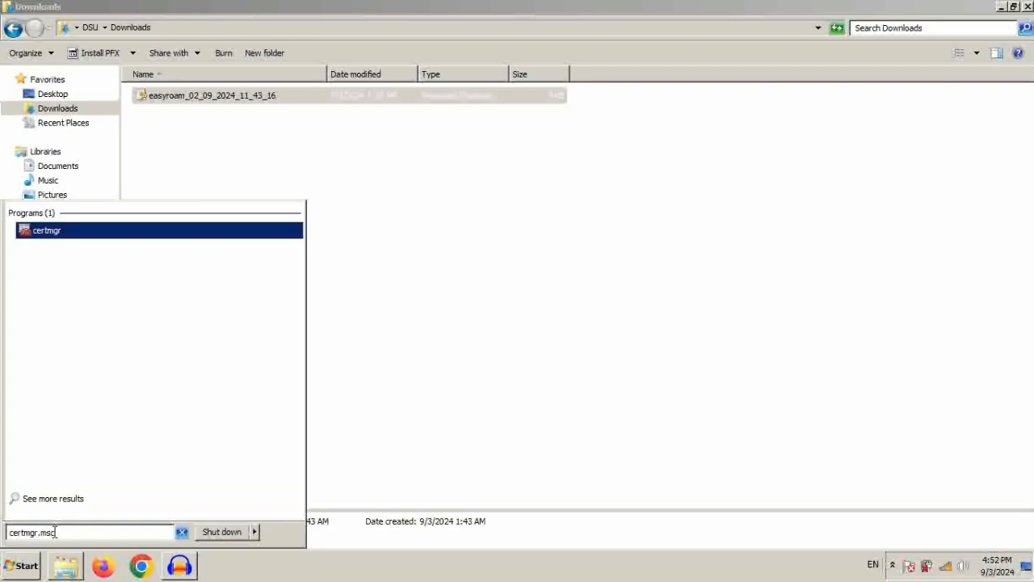
click(53, 236)
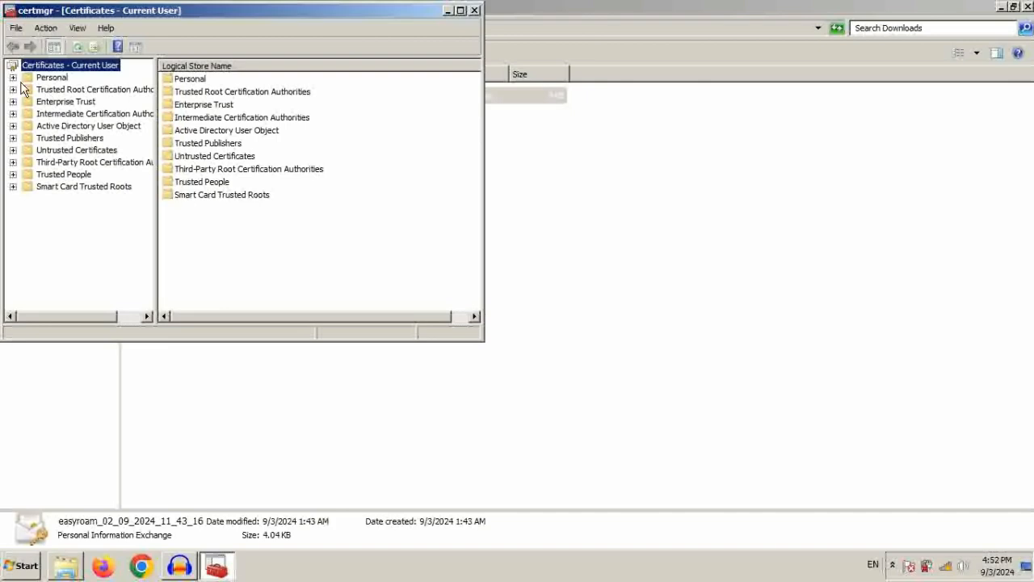
- Check the current user's Personal certificates for the imported easyroam certificate issued by geteduroam
click(13, 78)
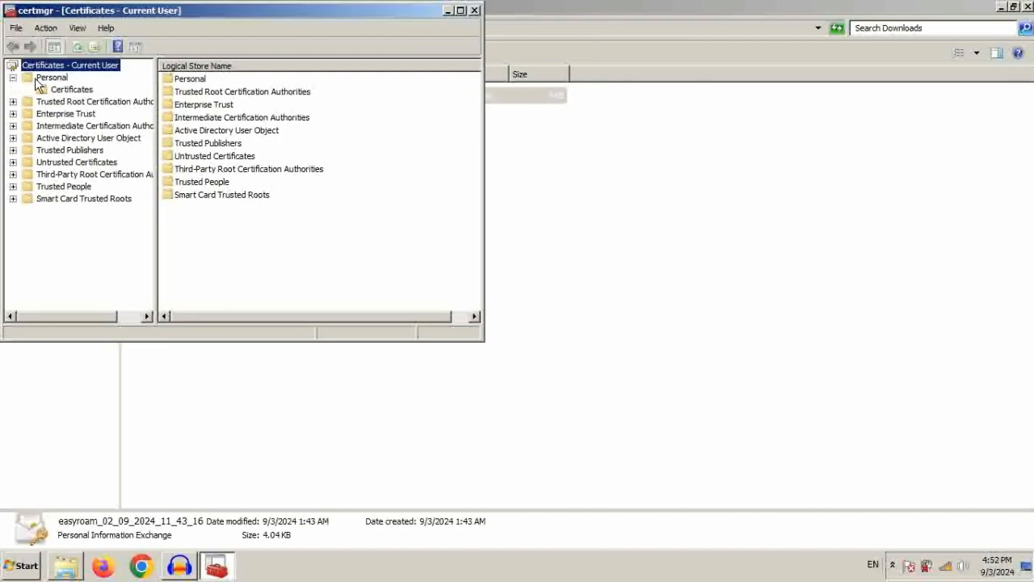
click(58, 94)
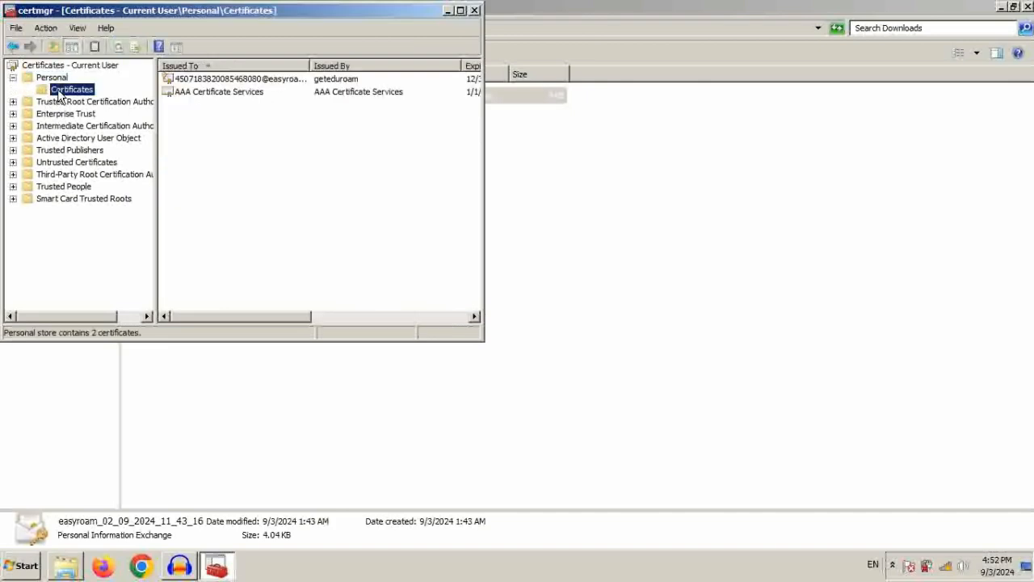
click(194, 81)
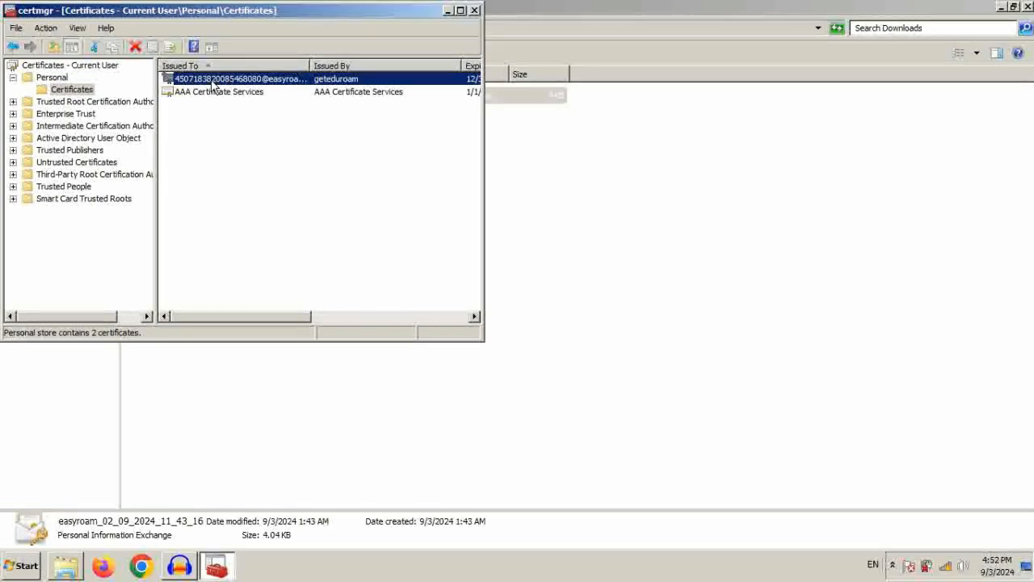
click(347, 161)
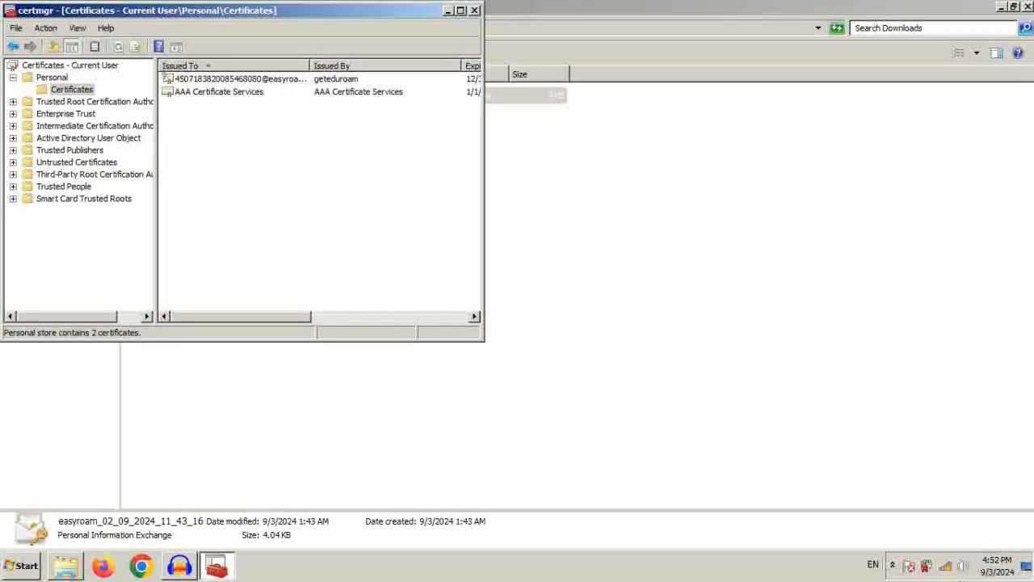
- Start manually creating a new wireless network profile from the wireless network management in the Network and Sharing Center
click(947, 566)
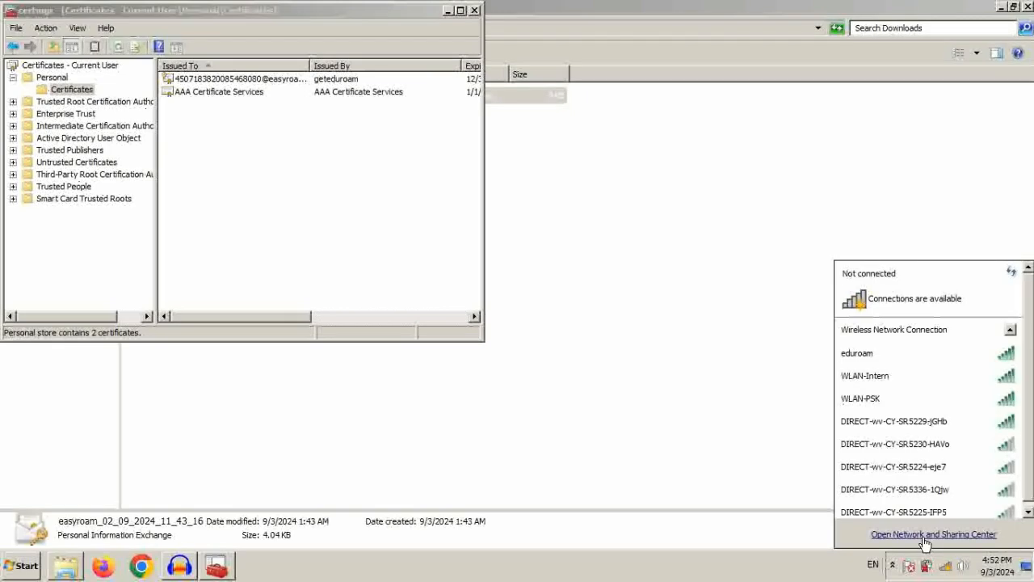
click(925, 534)
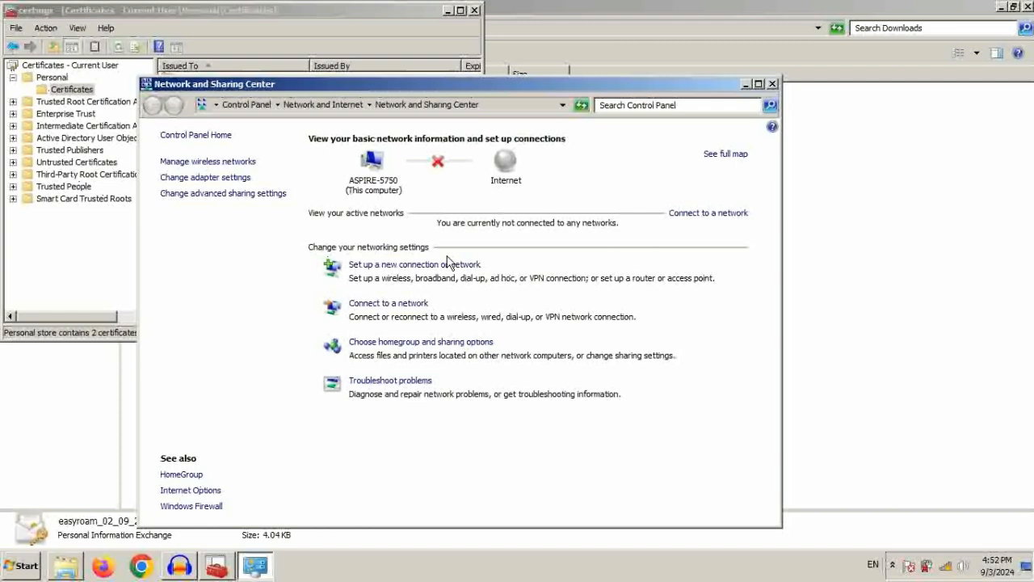
click(219, 163)
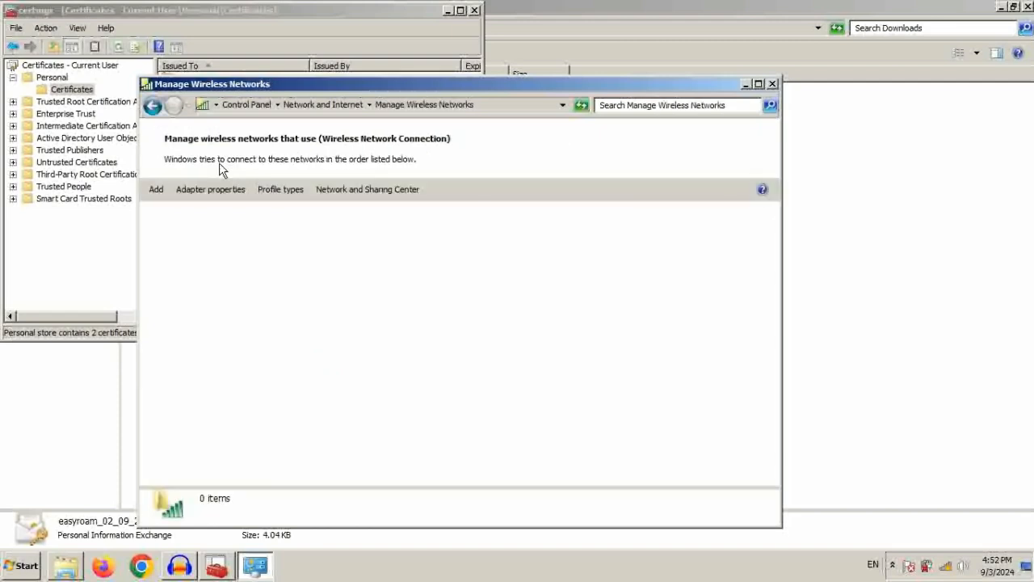
click(156, 189)
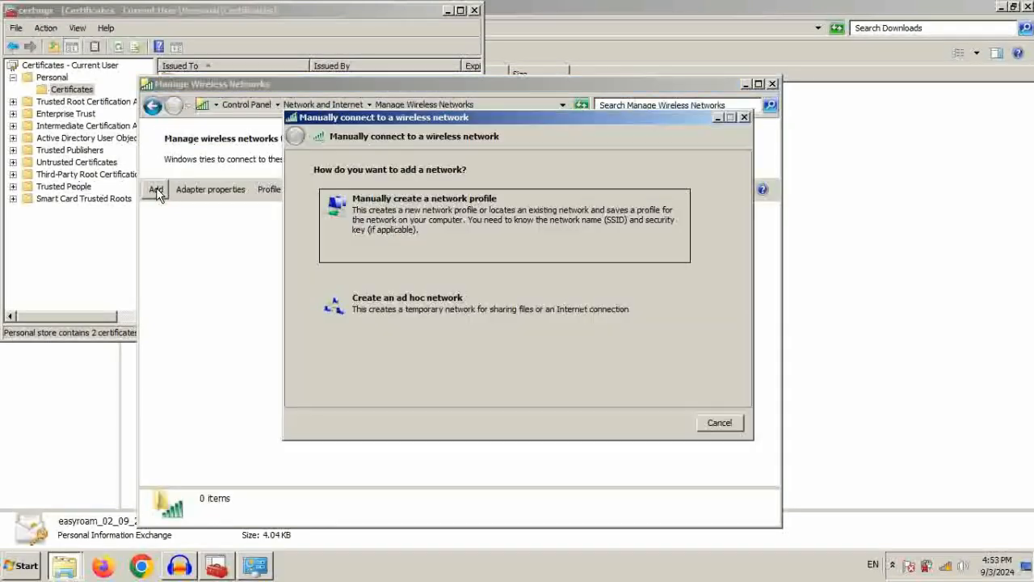
click(456, 223)
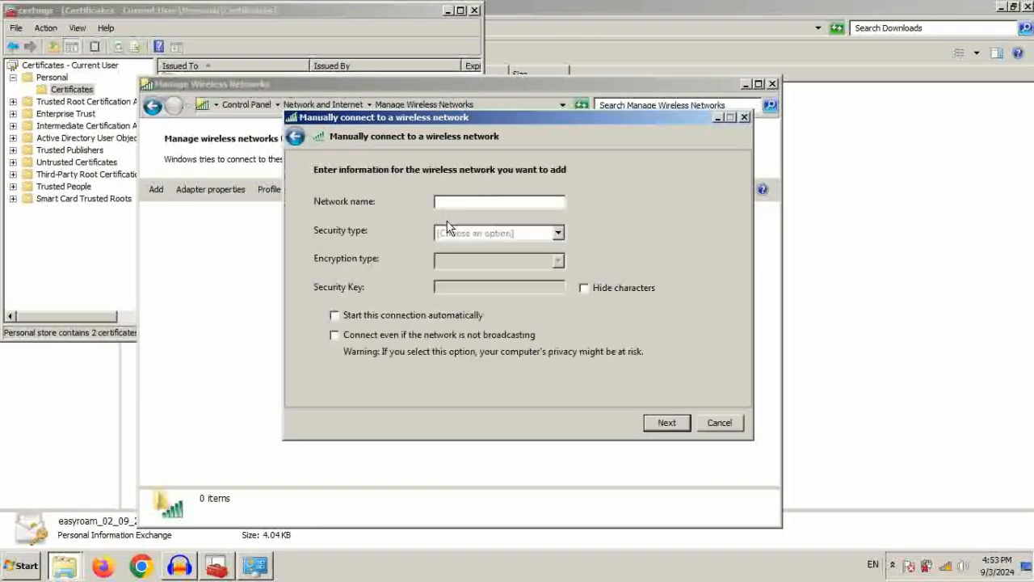
- Add the wireless network "eduroam" with WPA2-Enterprise security and AES encryption, set to start the connection automatically
text(eduroam)
key(Tab)
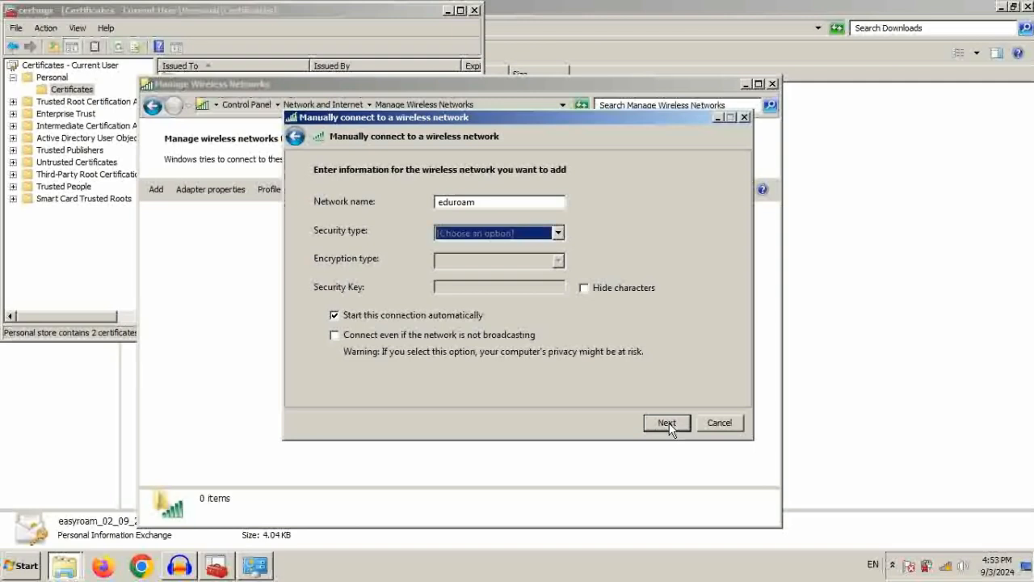
click(558, 236)
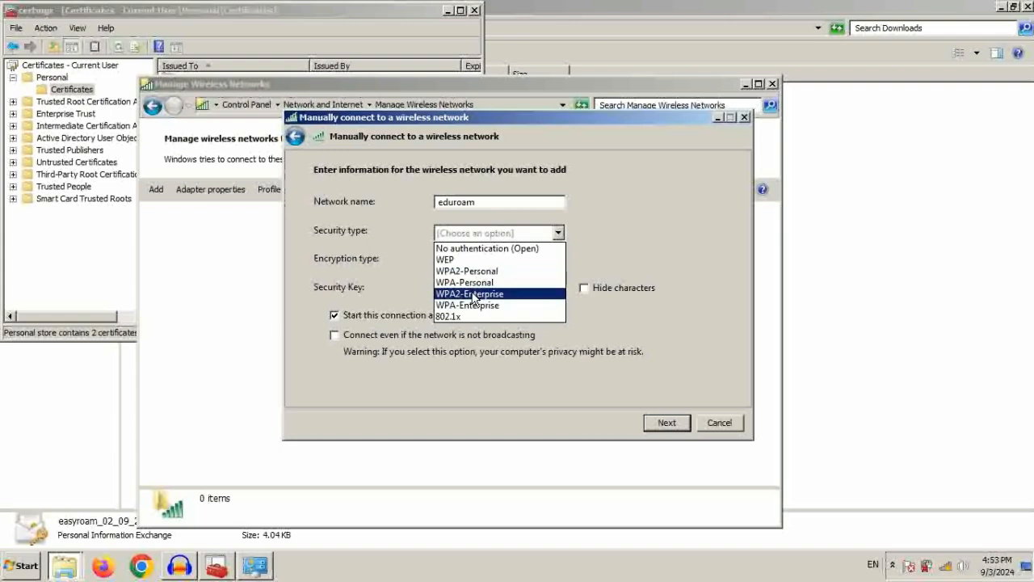
click(474, 296)
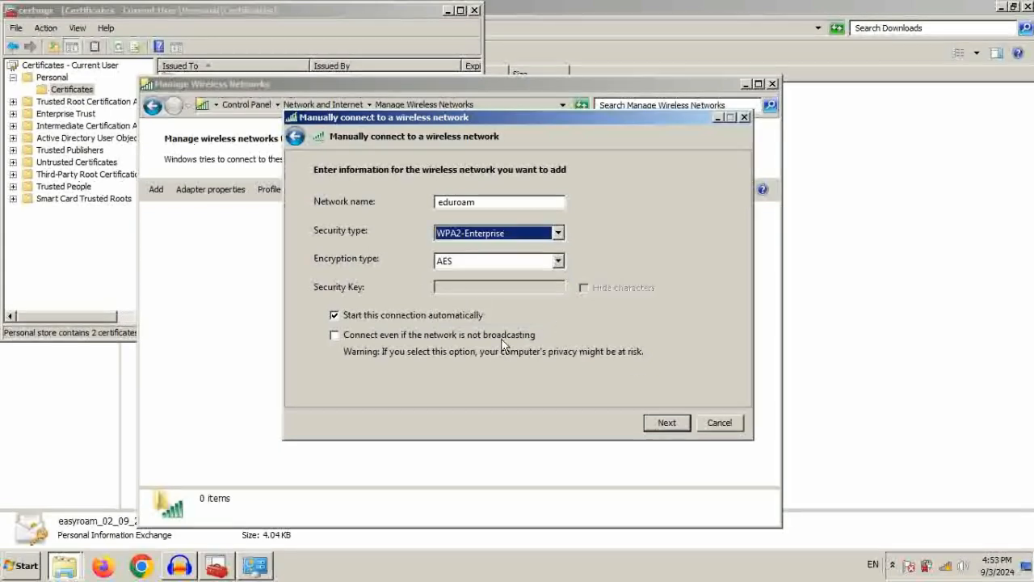
click(669, 423)
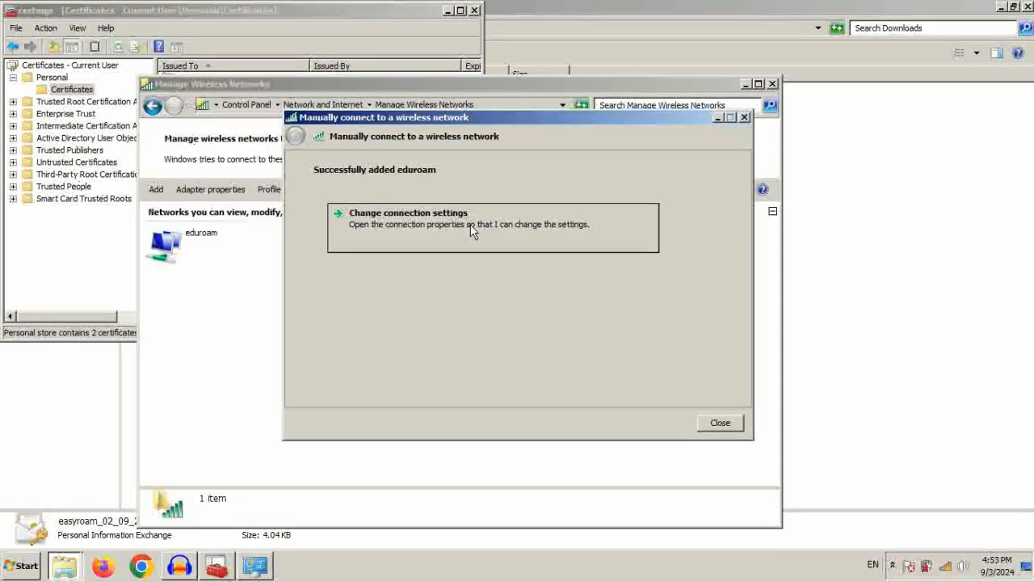
- Set the eduroam connection's network authentication method to Microsoft: Smart Card or other certificate
click(470, 226)
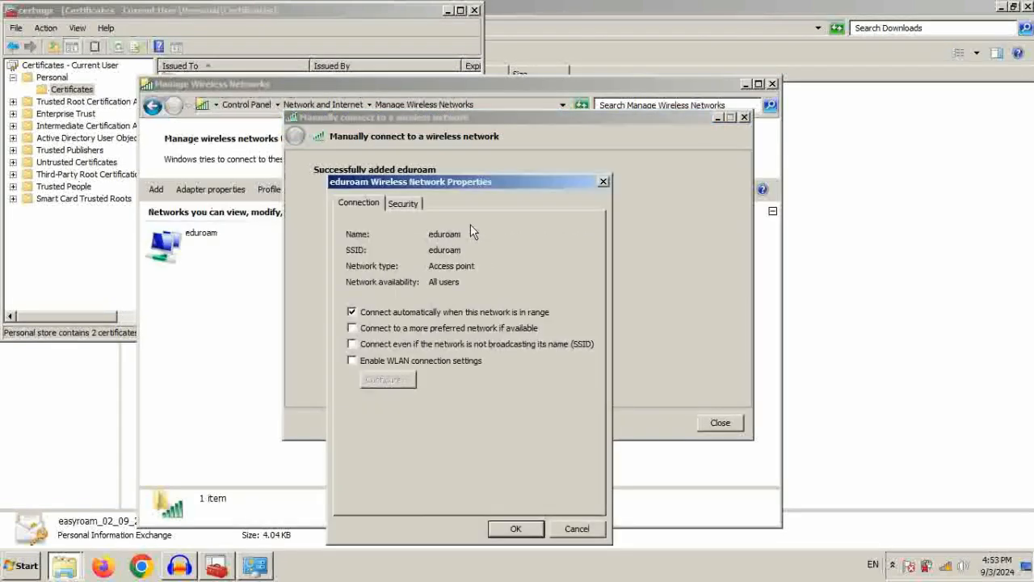
click(404, 204)
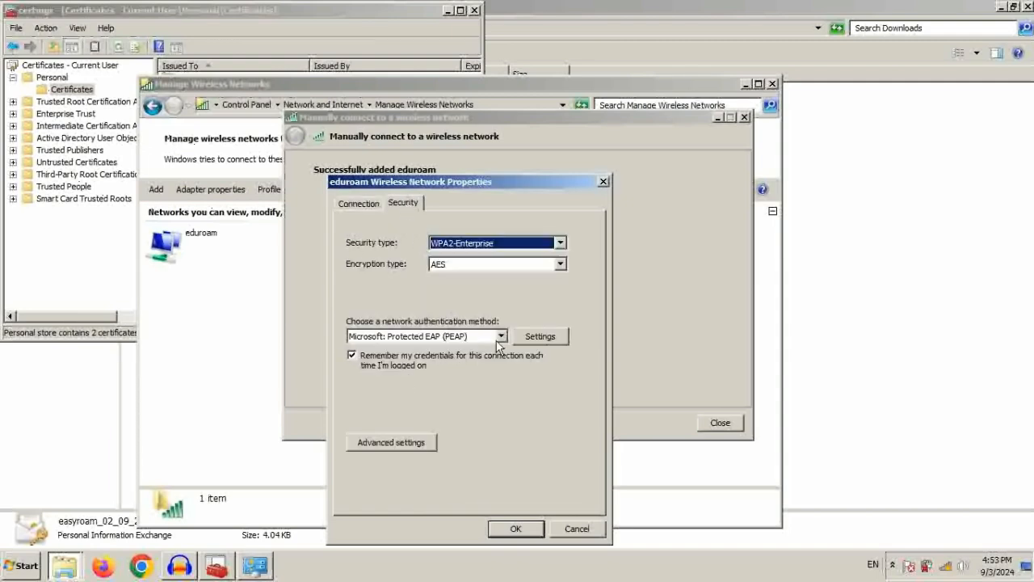
click(501, 337)
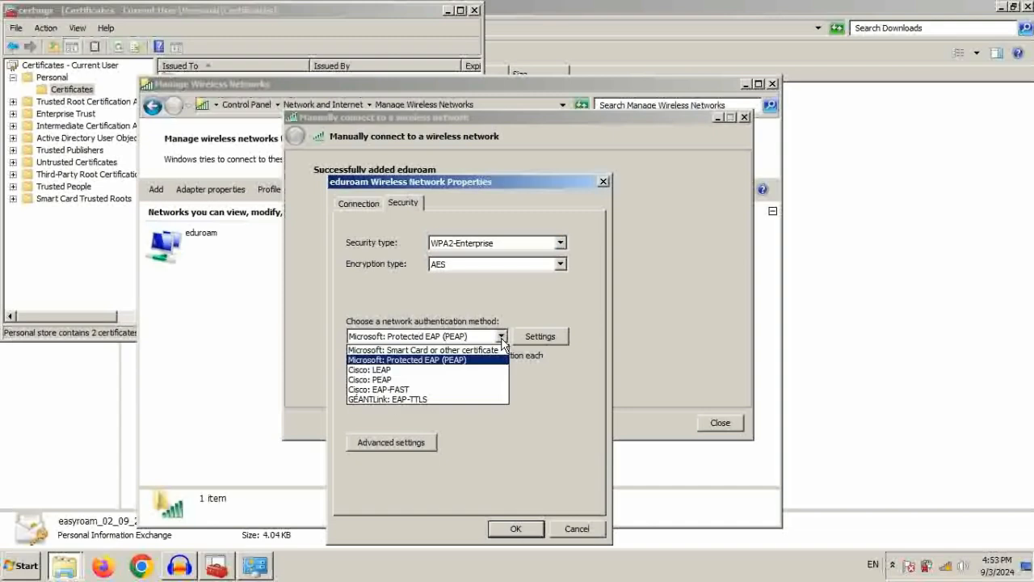
click(441, 351)
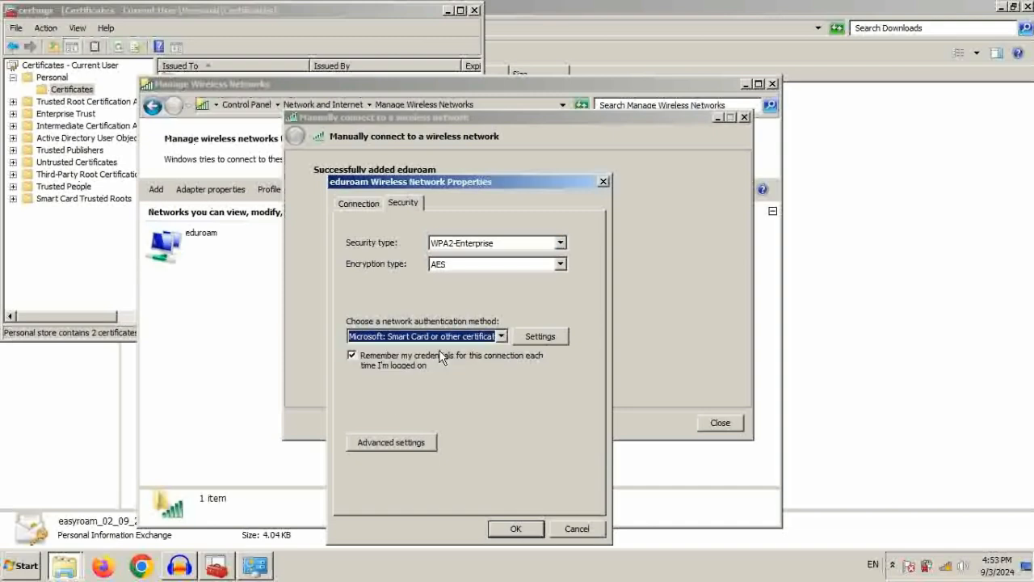
- Select AAA Certificate Services as trusted root certification authority in the eduroam authentication method's settings
click(539, 336)
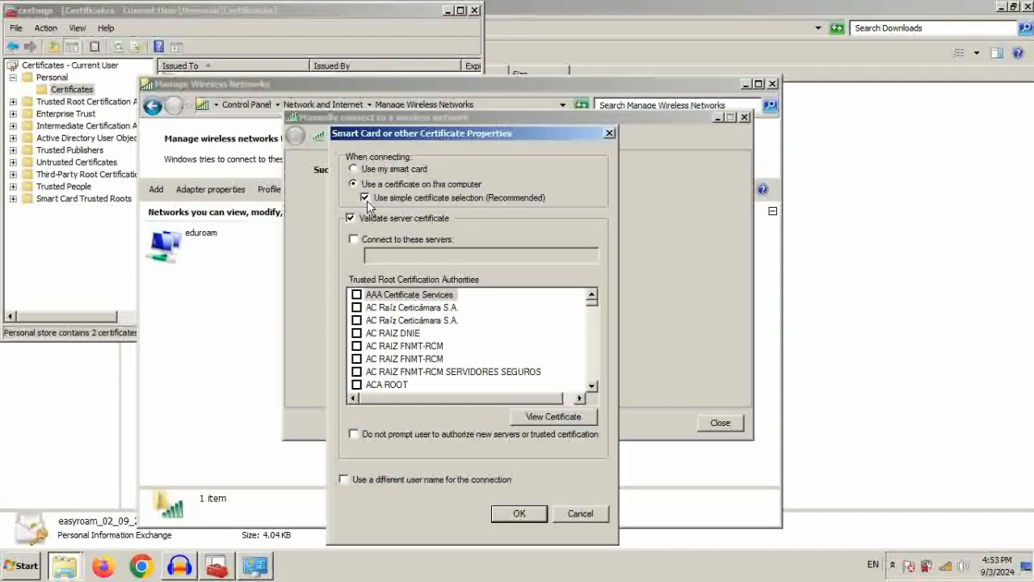
click(357, 296)
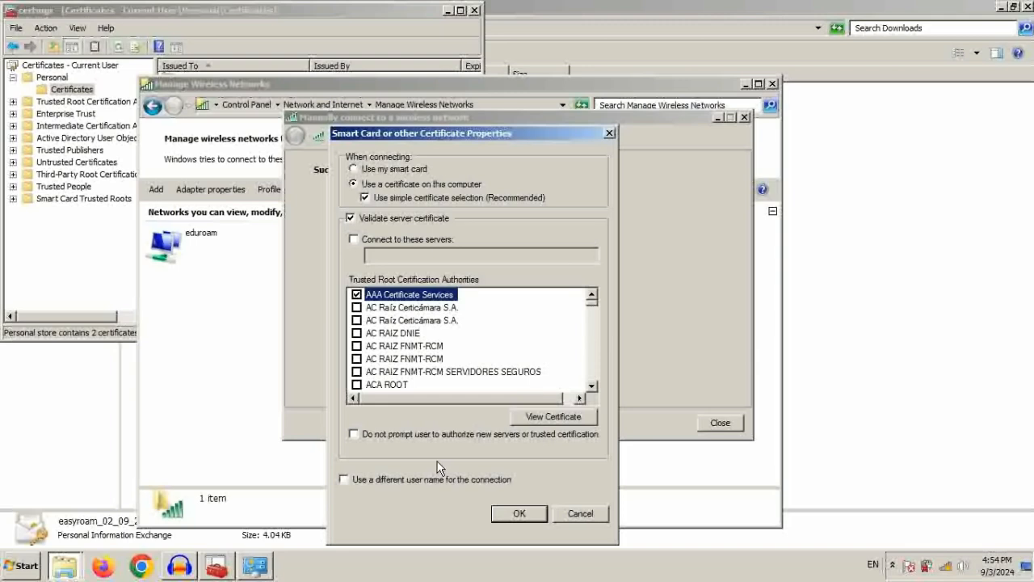
click(511, 514)
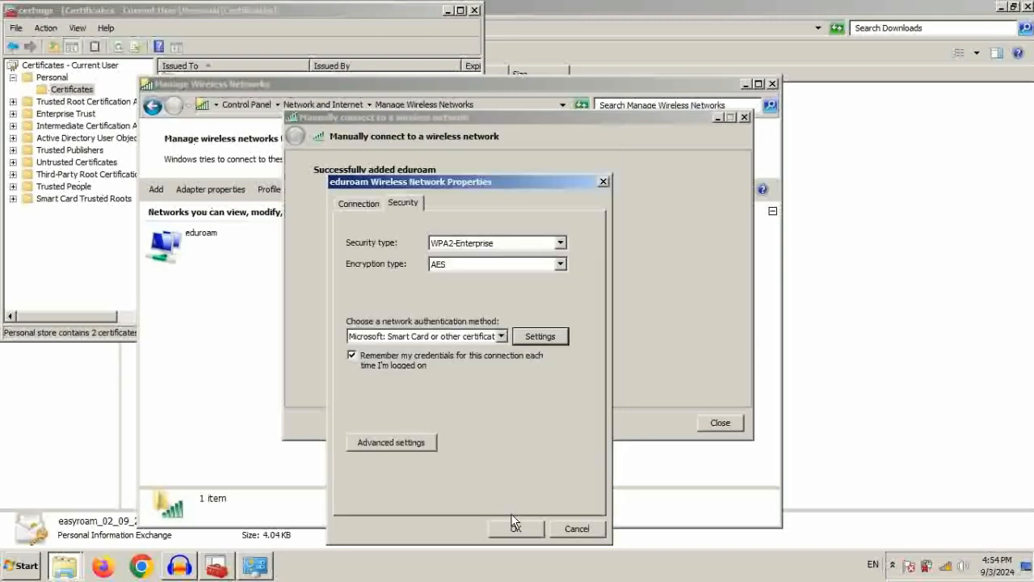
- Specify "User or computer authentication" as the authentication mode in eduroam's advanced 802.1X settings
click(397, 443)
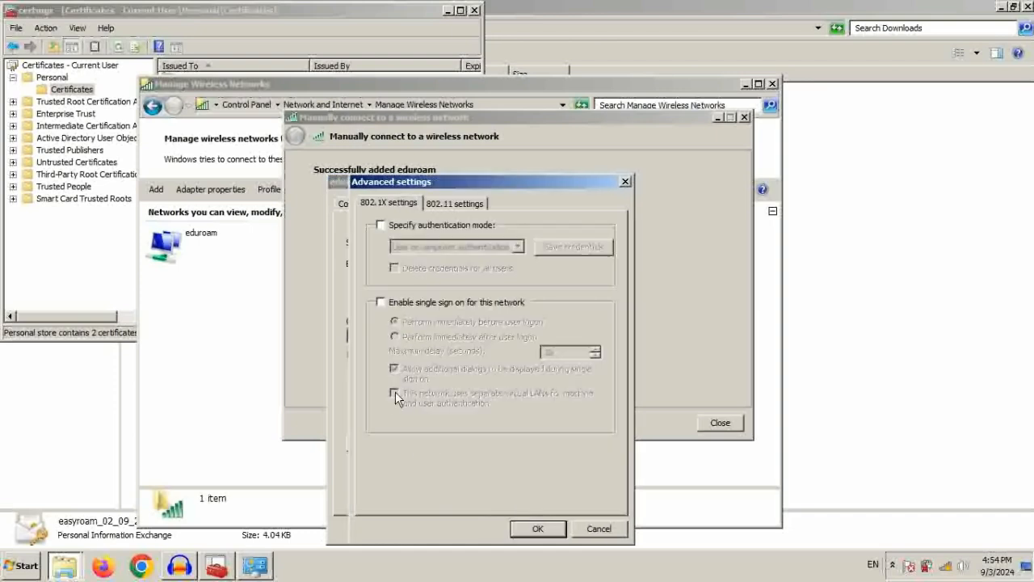
click(451, 204)
click(394, 201)
click(382, 226)
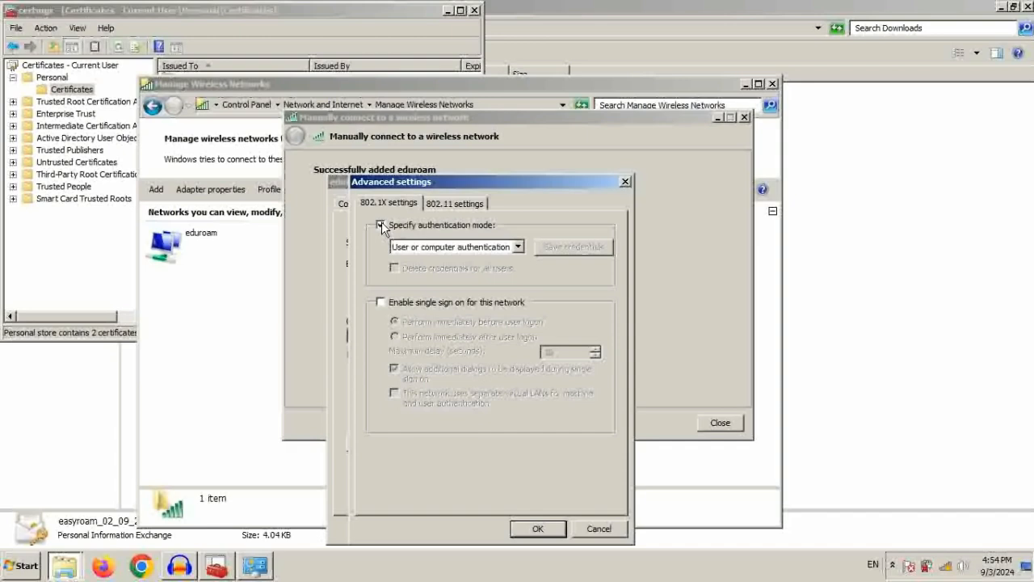
click(423, 245)
click(422, 253)
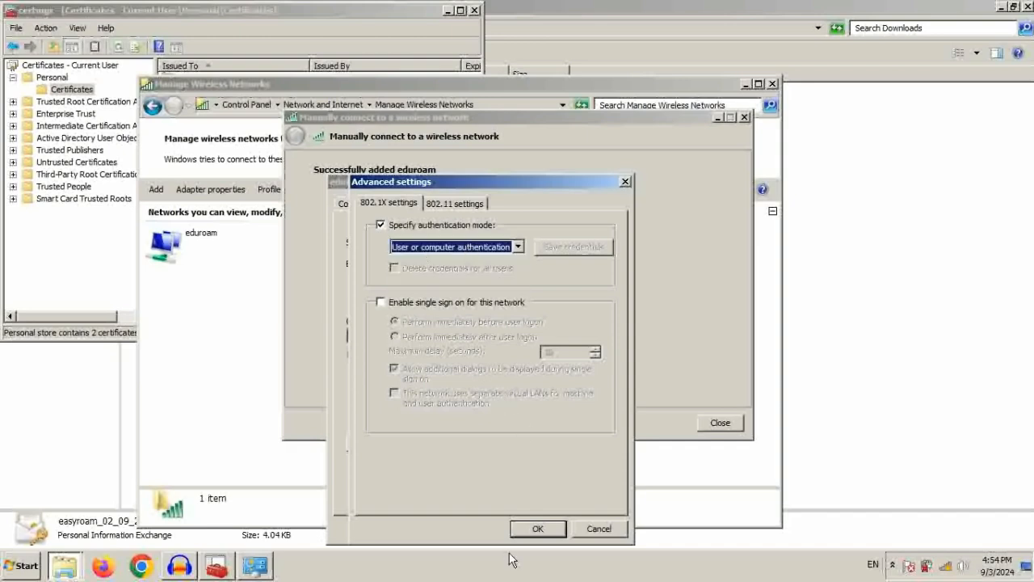
click(529, 530)
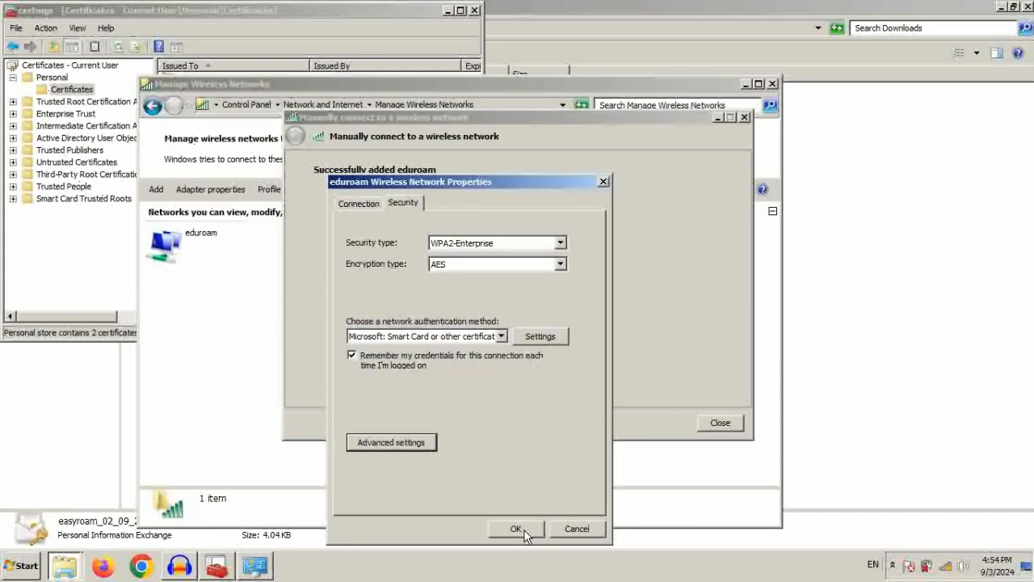
- Save the eduroam network properties, finish adding the network and check the wireless connection status
click(517, 529)
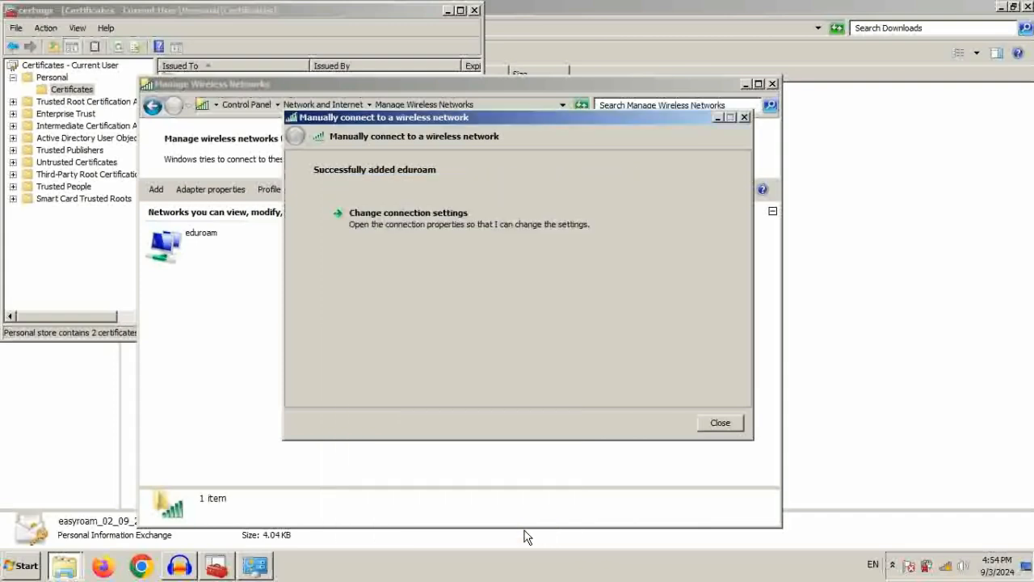
click(722, 421)
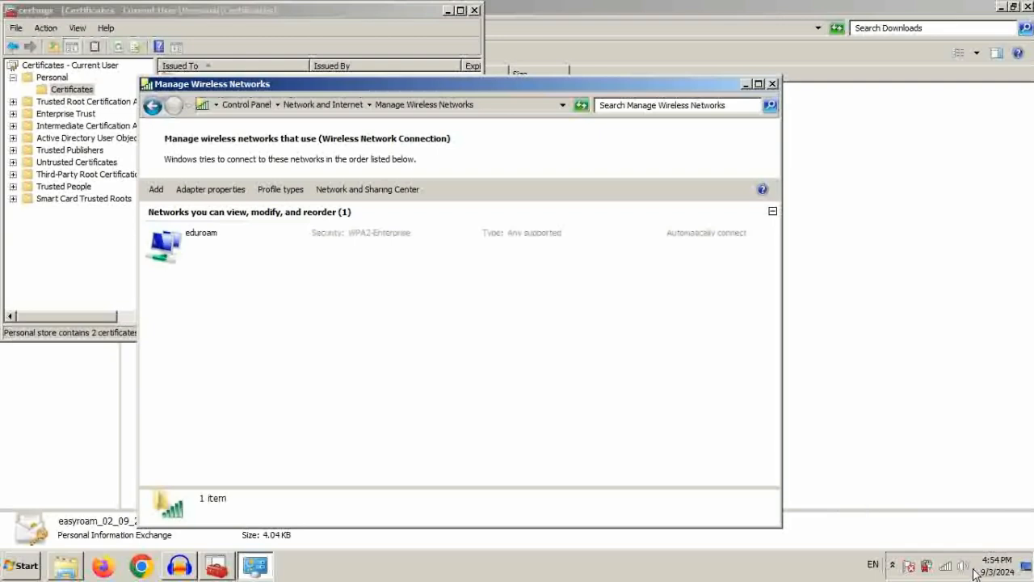
click(946, 567)
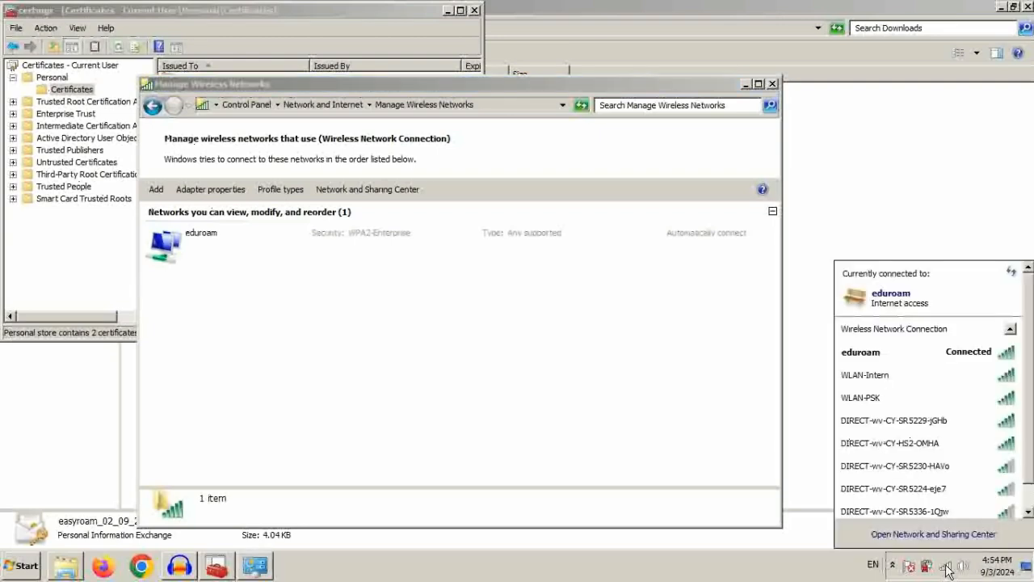